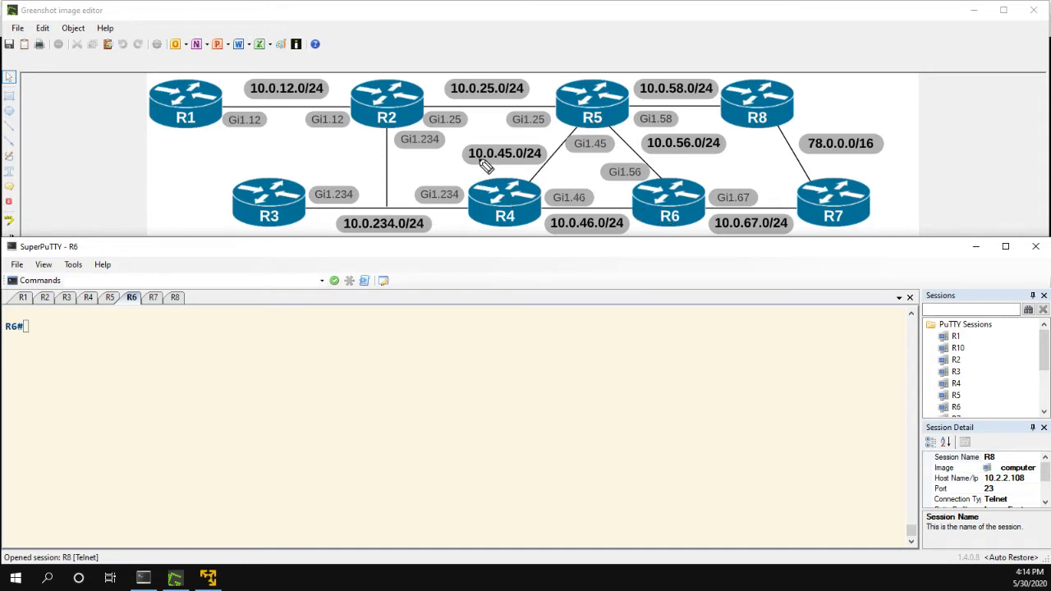
- Trace the R4–R5 link and underline 10.0.45.0/24 and 10.0.12.0/24 in pink
drag(534, 180, 574, 125)
drag(473, 163, 518, 162)
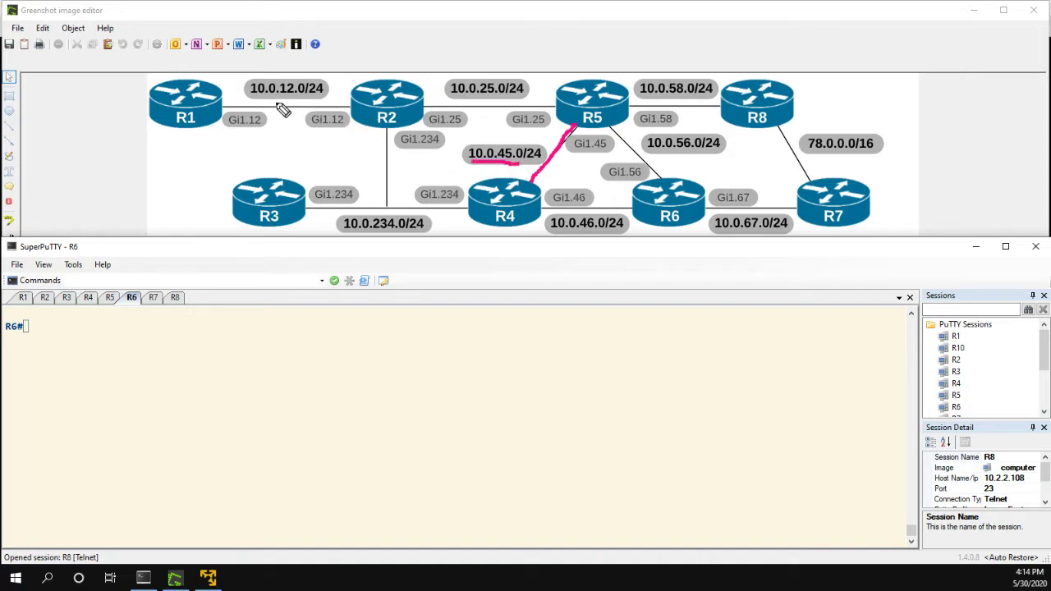
drag(257, 96, 295, 97)
- Draw pink arrows along the R2–R4–R6 path and from R5 down to R6
mouse_move(415, 124)
mouse_down()
mouse_move(407, 162)
mouse_move(457, 195)
mouse_up()
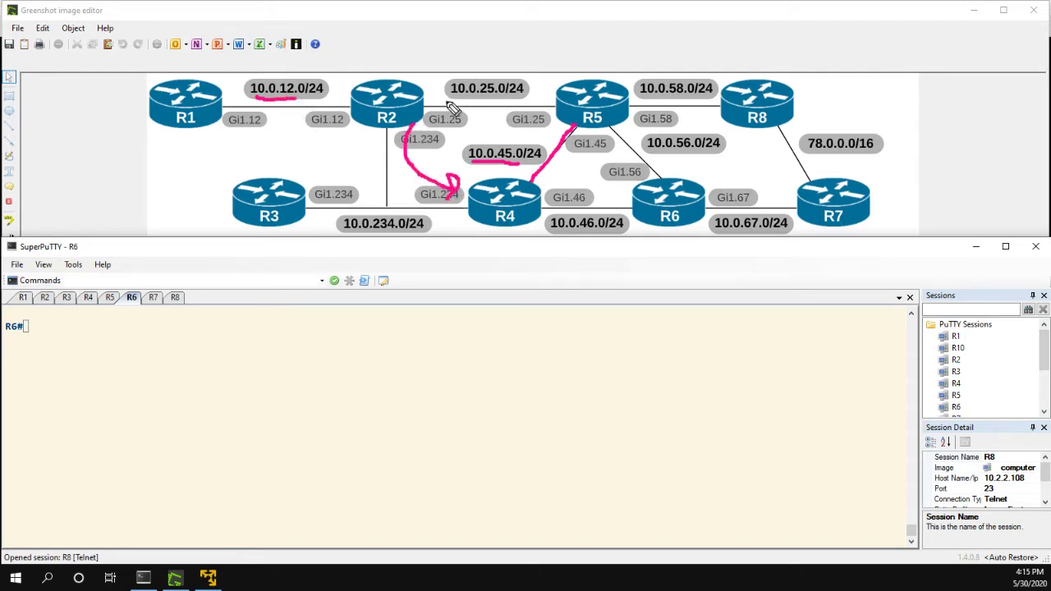
mouse_move(445, 101)
mouse_down()
mouse_move(497, 93)
mouse_move(536, 104)
mouse_move(527, 108)
mouse_up()
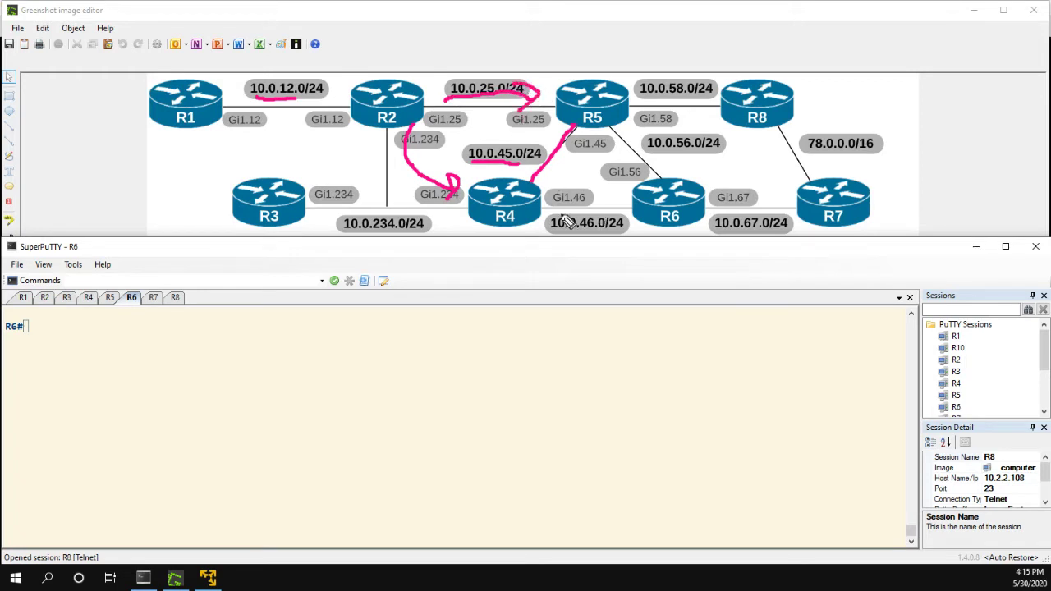
mouse_move(554, 211)
mouse_down()
mouse_move(599, 206)
mouse_move(612, 209)
mouse_move(607, 220)
mouse_up()
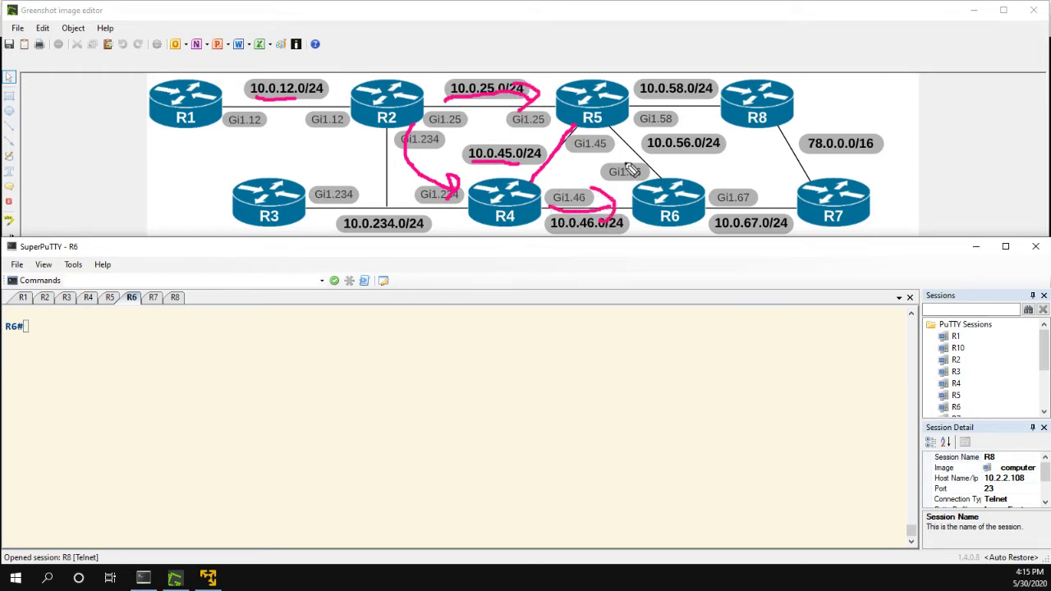
mouse_move(622, 129)
mouse_down()
mouse_move(650, 174)
mouse_move(633, 164)
mouse_move(654, 164)
mouse_up()
- Run sh ip bgp on R6 to list the paths for 10.0.12.0/24 and 10.0.45.0/24, then clear the diagram marks
click(105, 331)
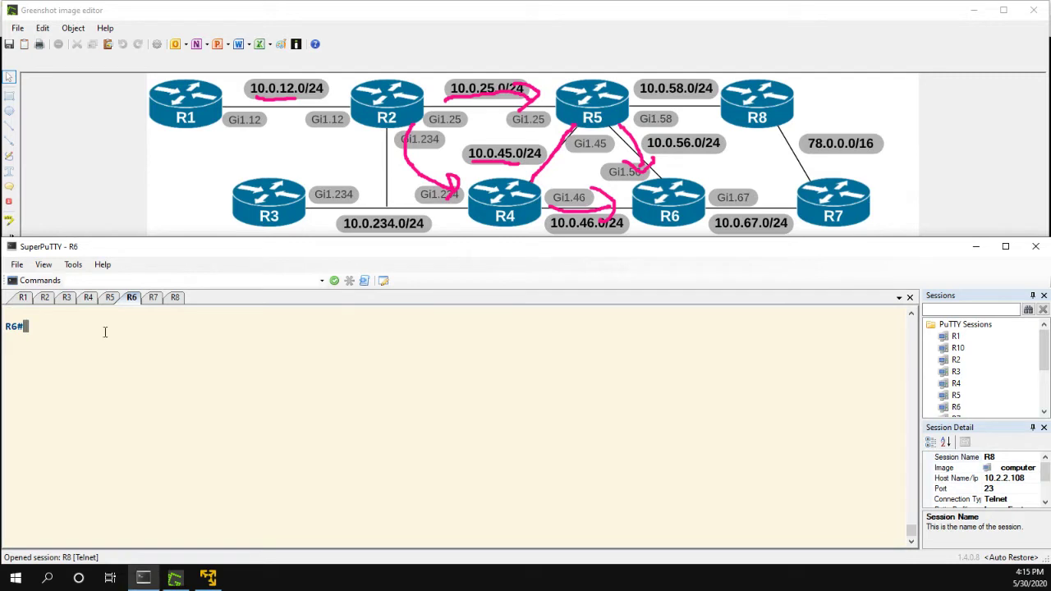
text(sh ip bgp)
key(Return)
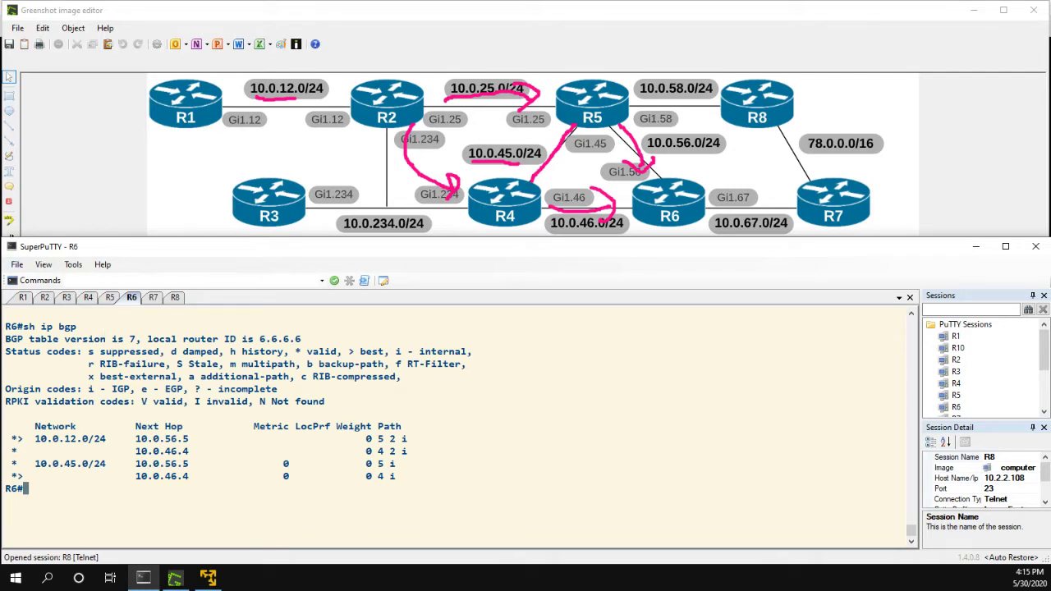
key(Escape)
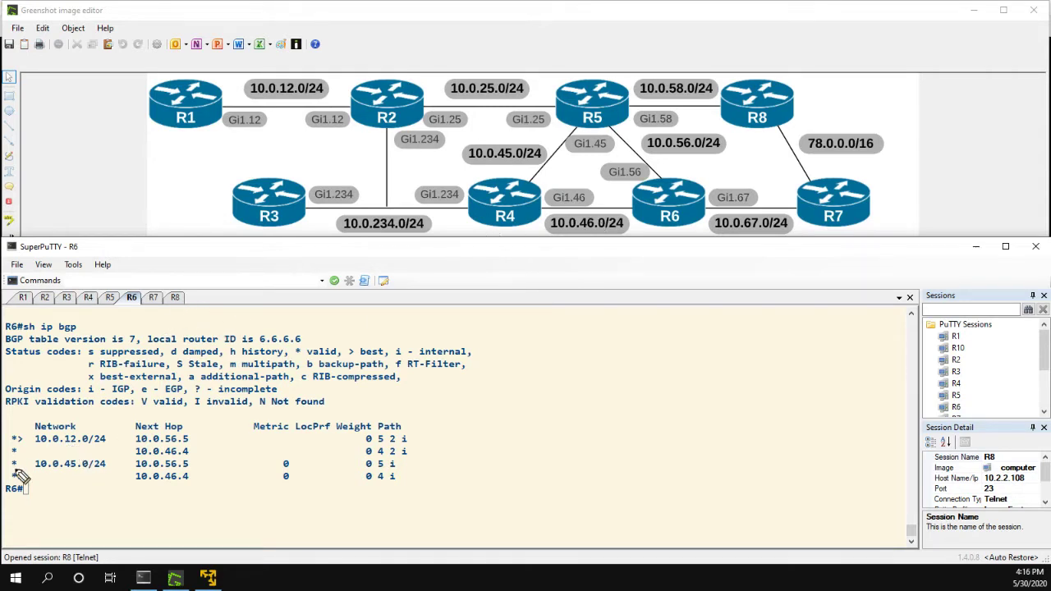
drag(189, 431, 192, 457)
mouse_move(648, 175)
mouse_down()
mouse_move(624, 138)
mouse_move(520, 112)
mouse_move(435, 115)
mouse_move(429, 86)
mouse_move(420, 126)
mouse_up()
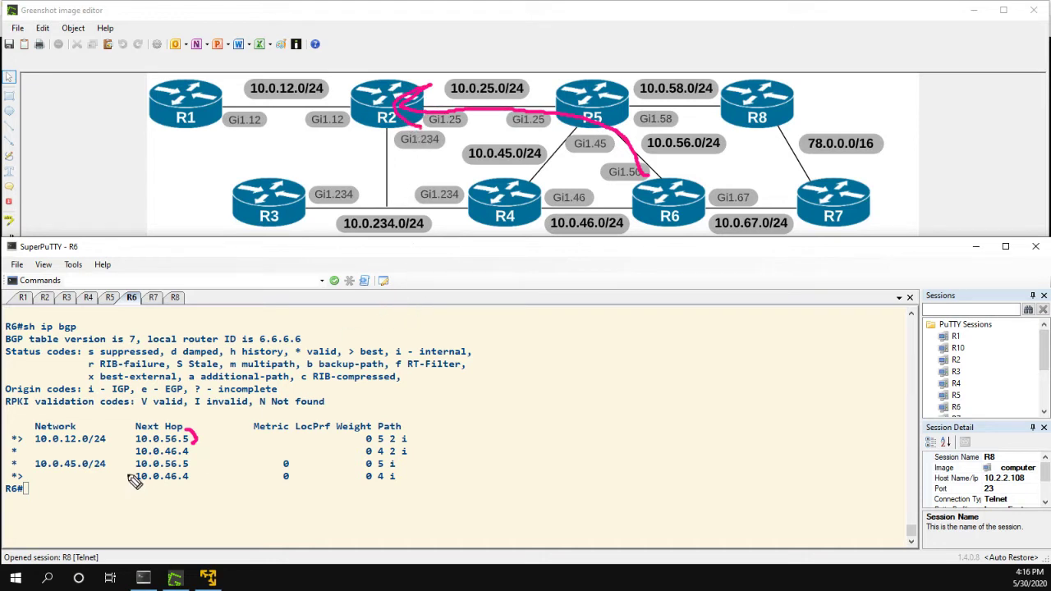
drag(68, 466, 76, 466)
drag(180, 484, 192, 484)
mouse_move(640, 213)
mouse_down()
mouse_move(607, 223)
mouse_move(549, 215)
mouse_move(525, 185)
mouse_move(549, 179)
mouse_move(519, 179)
mouse_up()
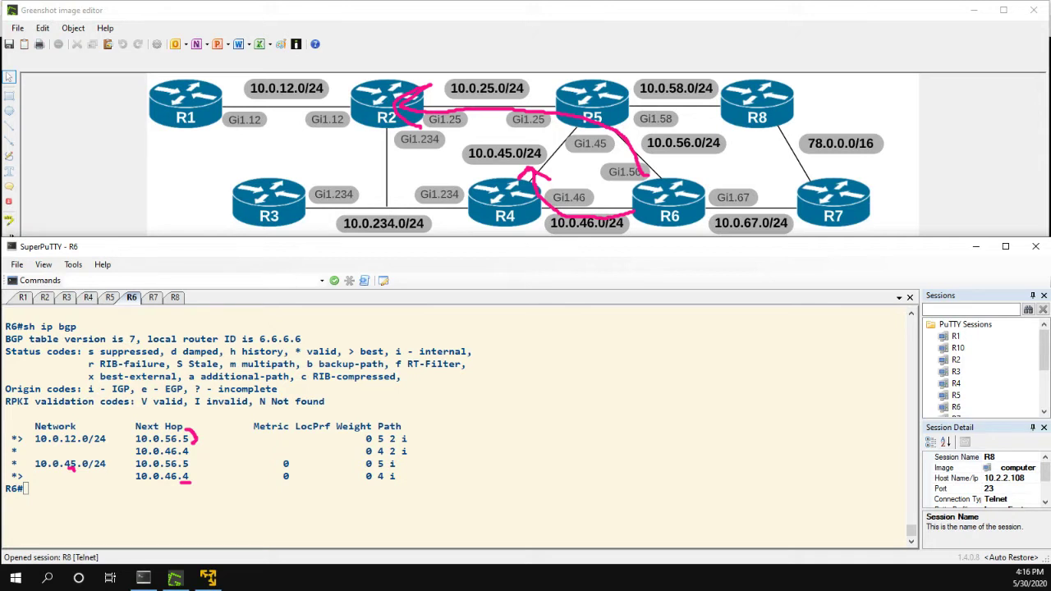
key(Escape)
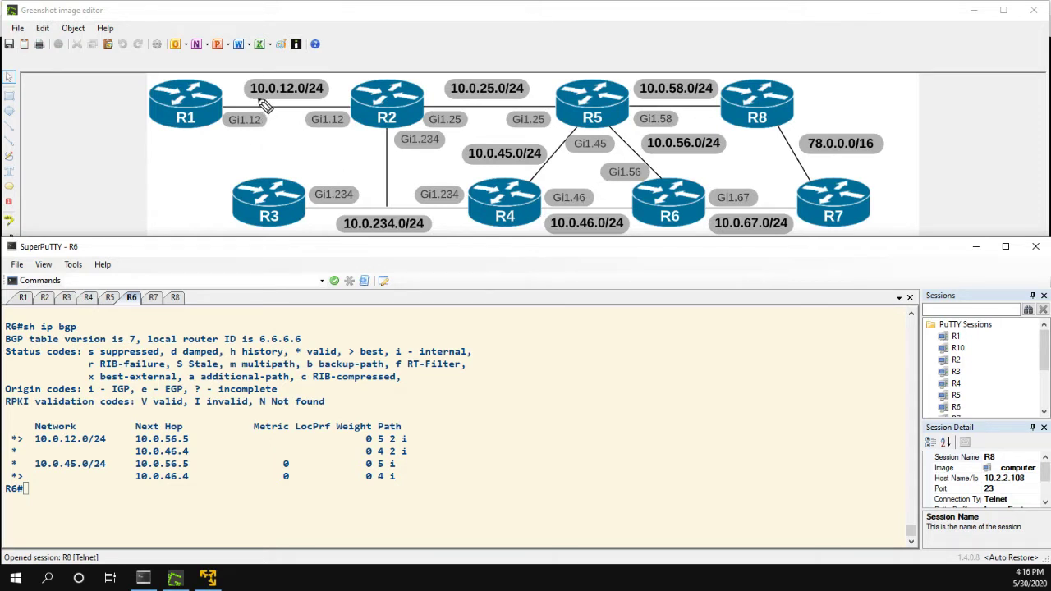
- Underline 10.0.12.0/24 with a pink R6–R4–R2 route, and 10.0.45.0/24 with a red R6–R5 arrow
drag(255, 101, 316, 99)
mouse_move(633, 202)
mouse_down()
mouse_move(447, 189)
mouse_move(363, 94)
mouse_move(371, 119)
mouse_up()
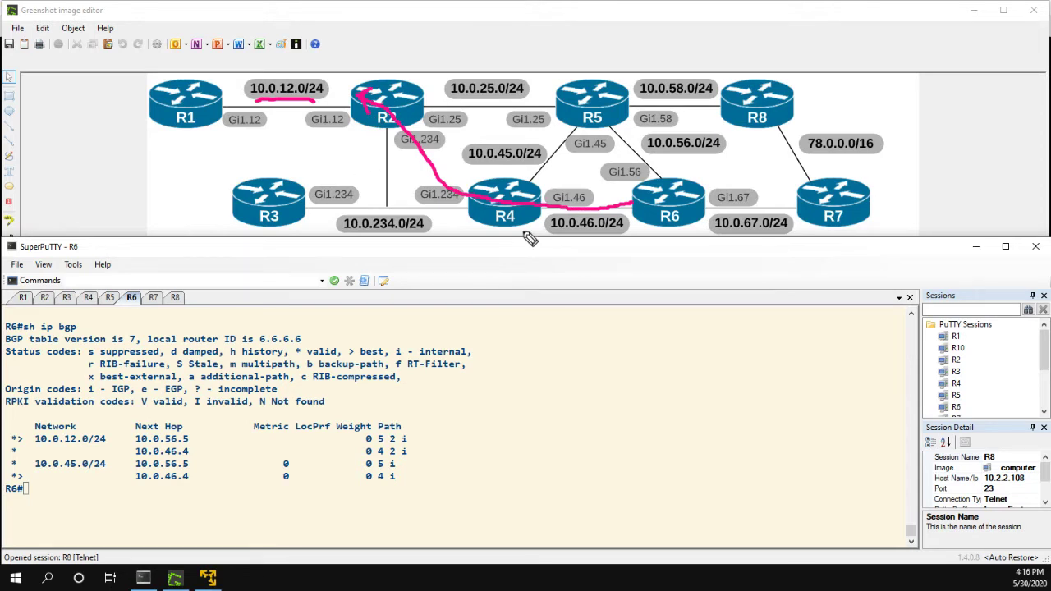
drag(474, 162, 531, 161)
mouse_move(651, 175)
mouse_down()
mouse_move(645, 161)
mouse_move(572, 130)
mouse_move(555, 151)
mouse_up()
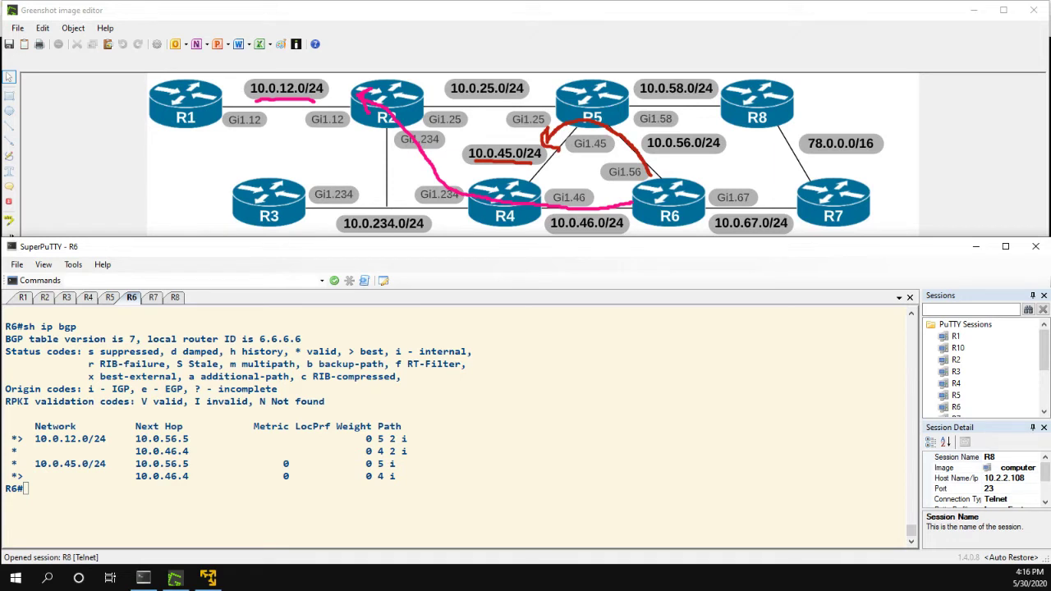
- Highlight the LocPrf column in R6's BGP table output, then remove the mark
click(133, 473)
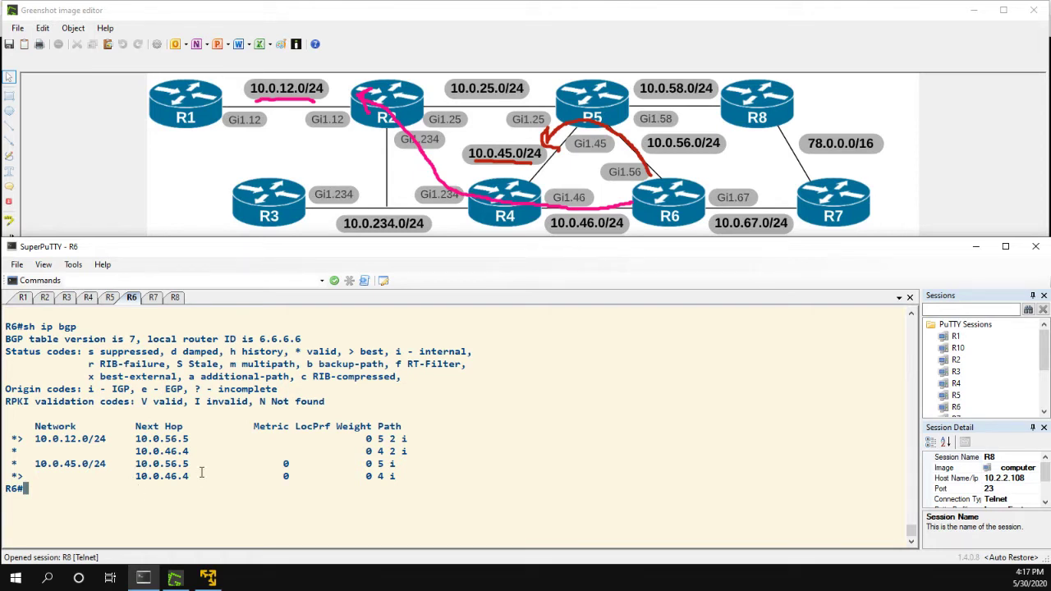
drag(299, 431, 315, 469)
click(292, 461)
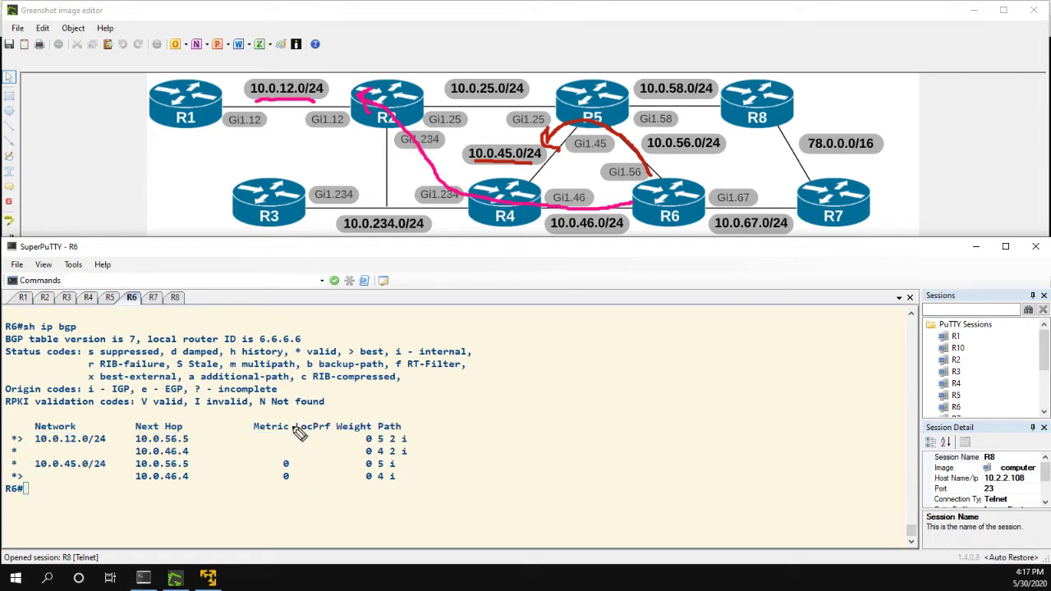
mouse_move(293, 426)
mouse_down()
mouse_move(293, 465)
mouse_move(335, 492)
mouse_move(341, 447)
mouse_move(320, 417)
mouse_move(283, 416)
mouse_up()
key(Escape)
- Show R6's entry for 10.0.12.0/24, highlight both localpref 100 values, and enter configuration mode
click(92, 481)
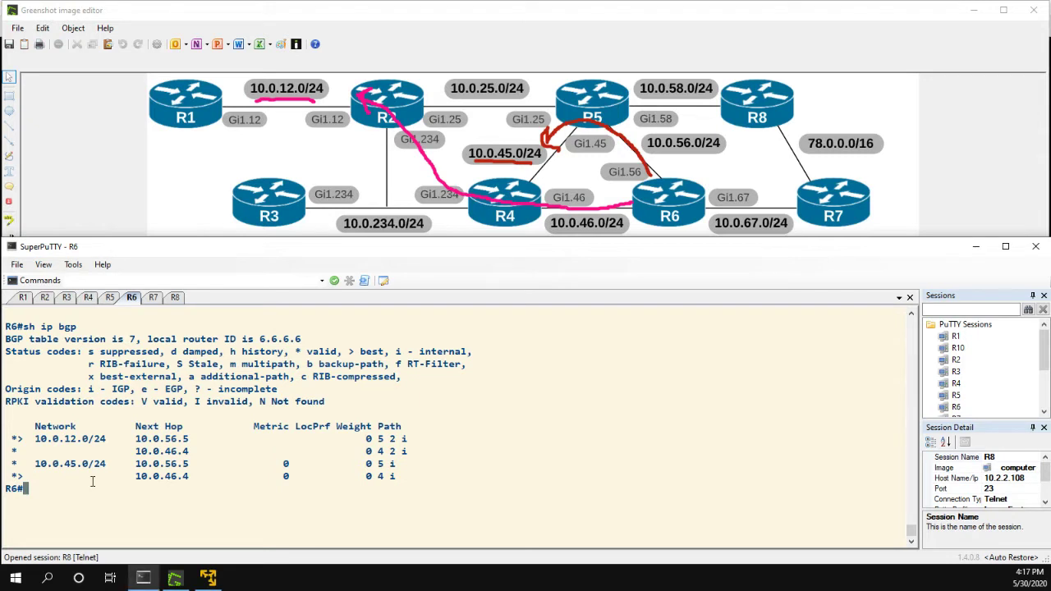
text(sh ip bgp 10.0.)
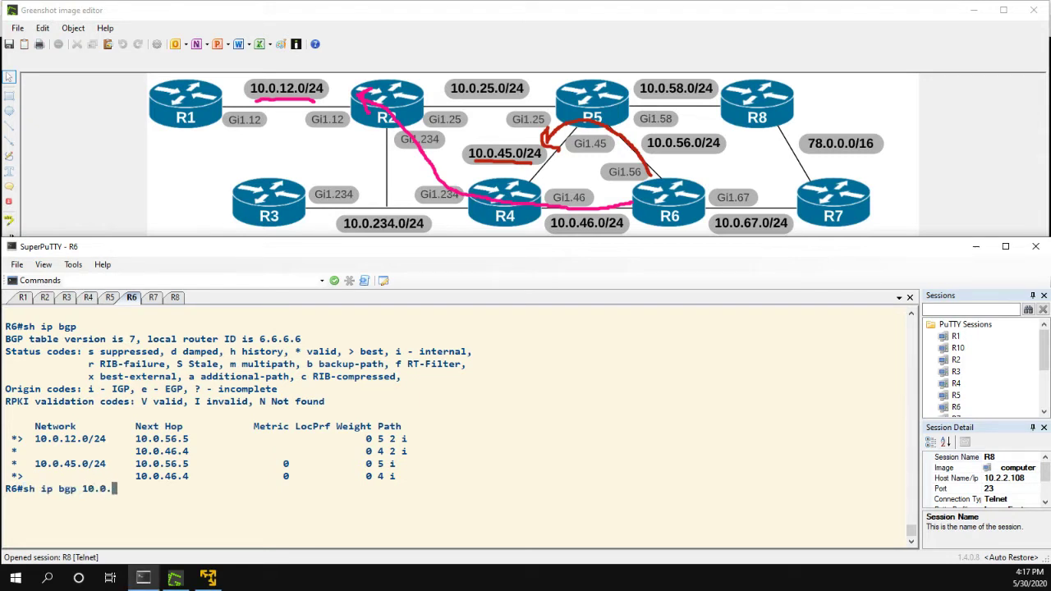
text(12.0/24)
key(Return)
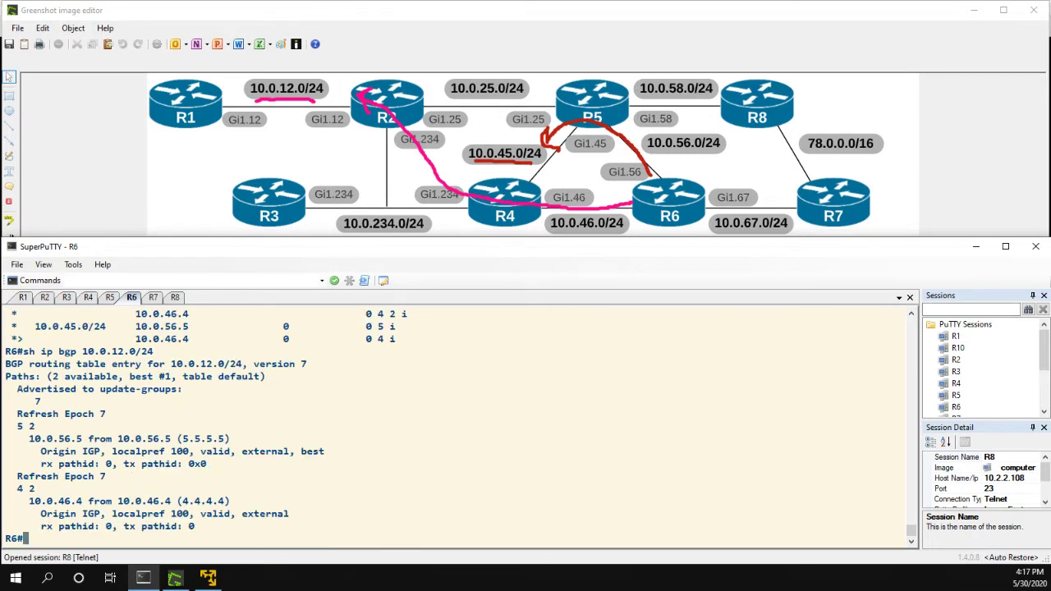
drag(106, 450, 182, 451)
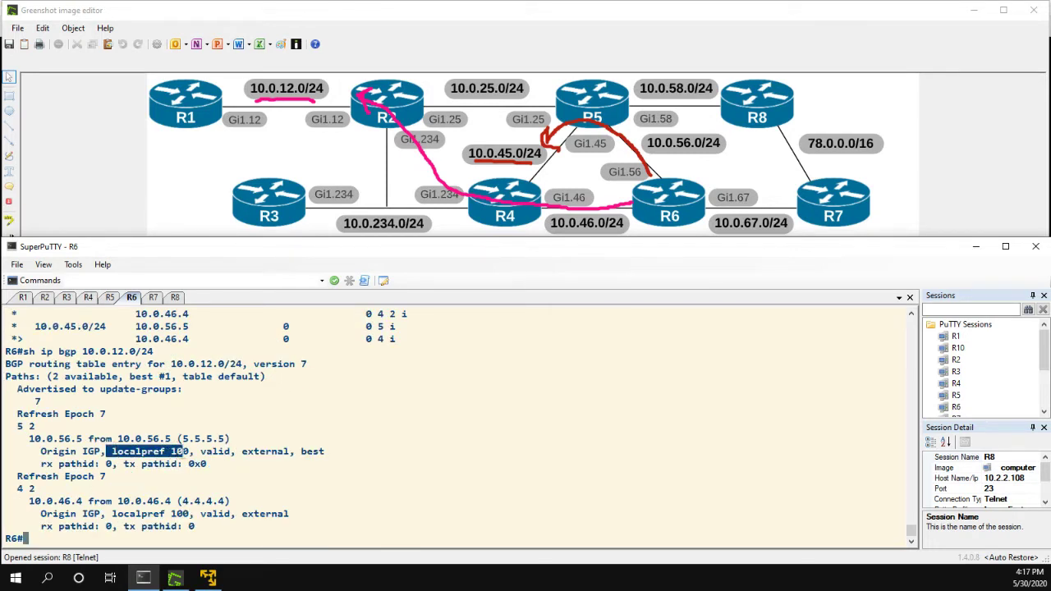
drag(112, 514, 188, 514)
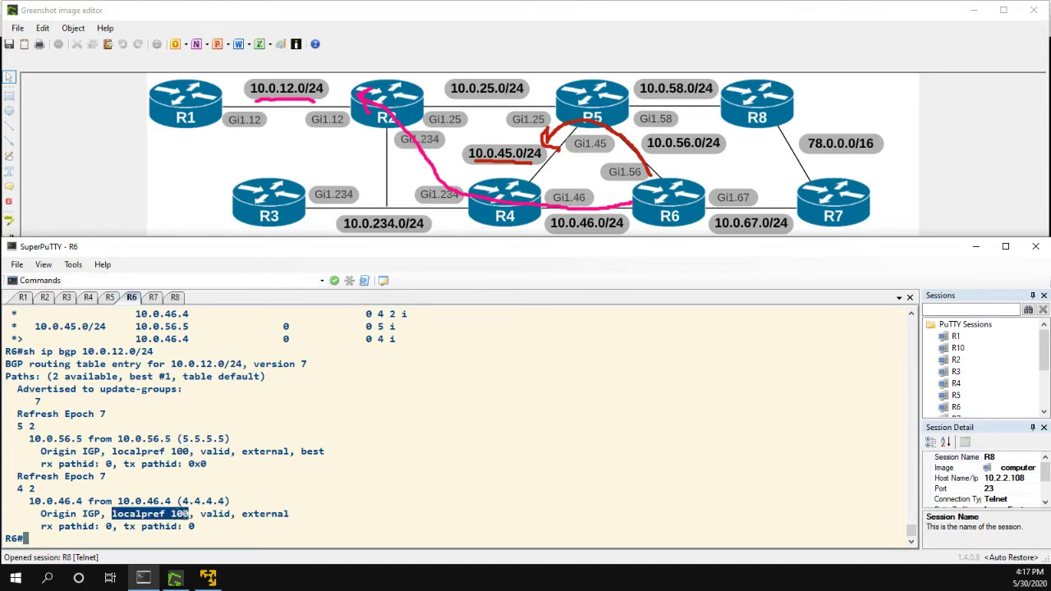
click(74, 538)
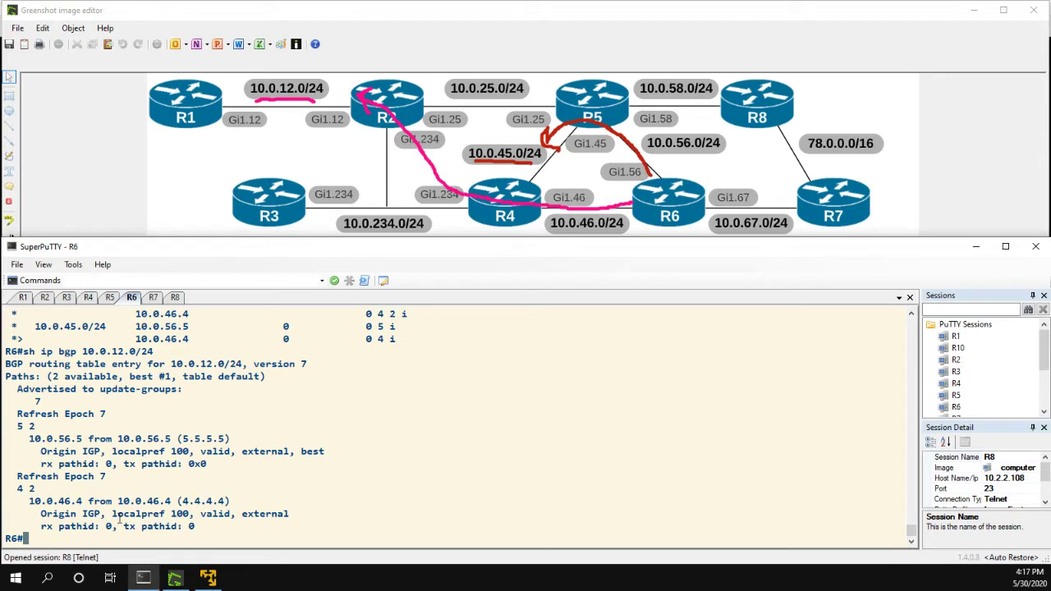
text(conf t)
key(Return)
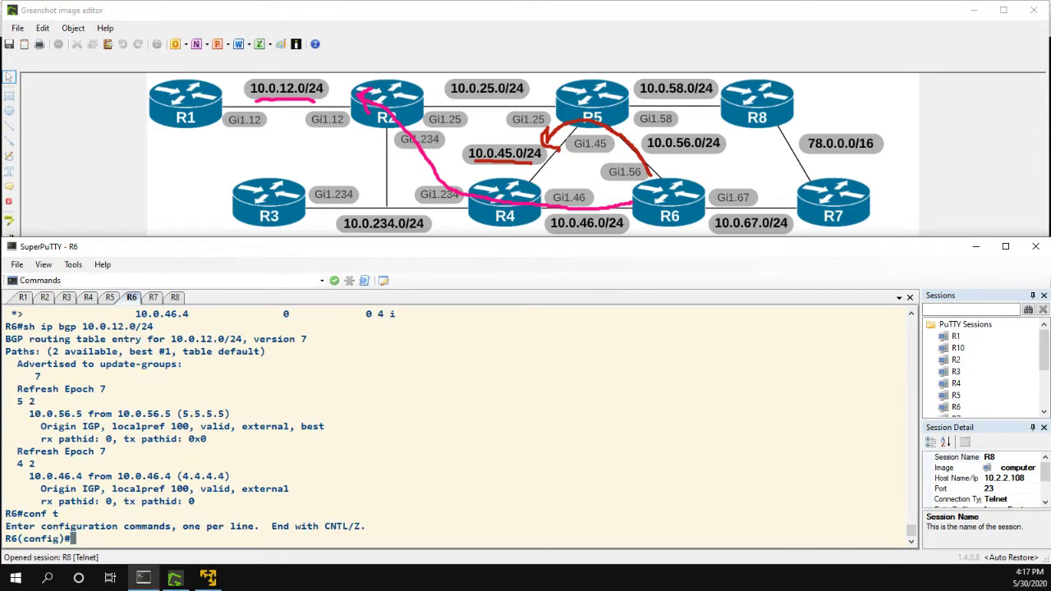
- Set bgp default local-preference 500 under router bgp 6 and leave configuration mode
text(router bgp 6)
key(Return)
text(bgp)
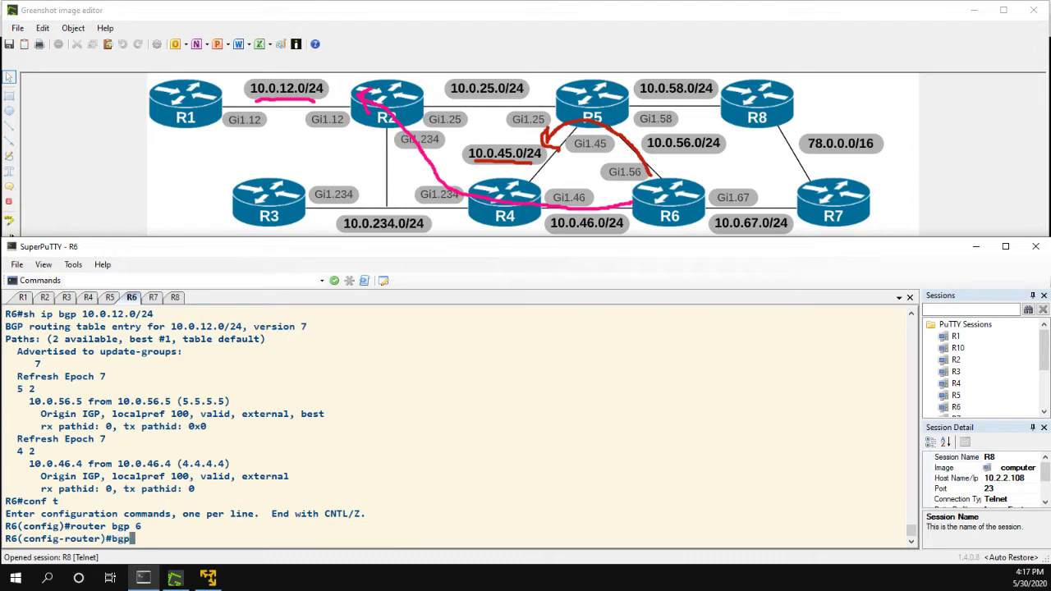
text( default local)
key(Tab)
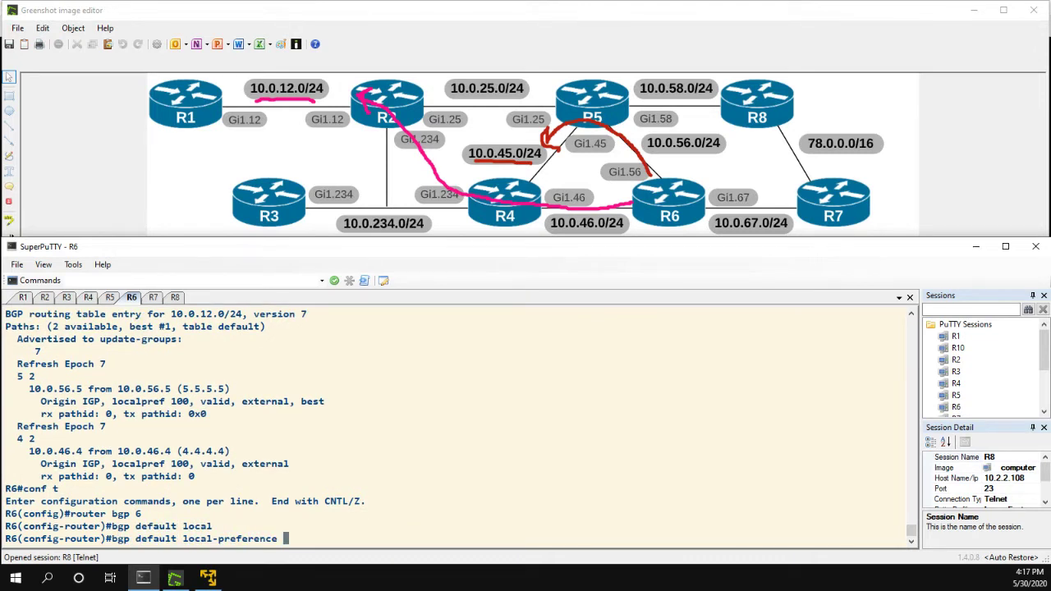
text(500)
key(Return)
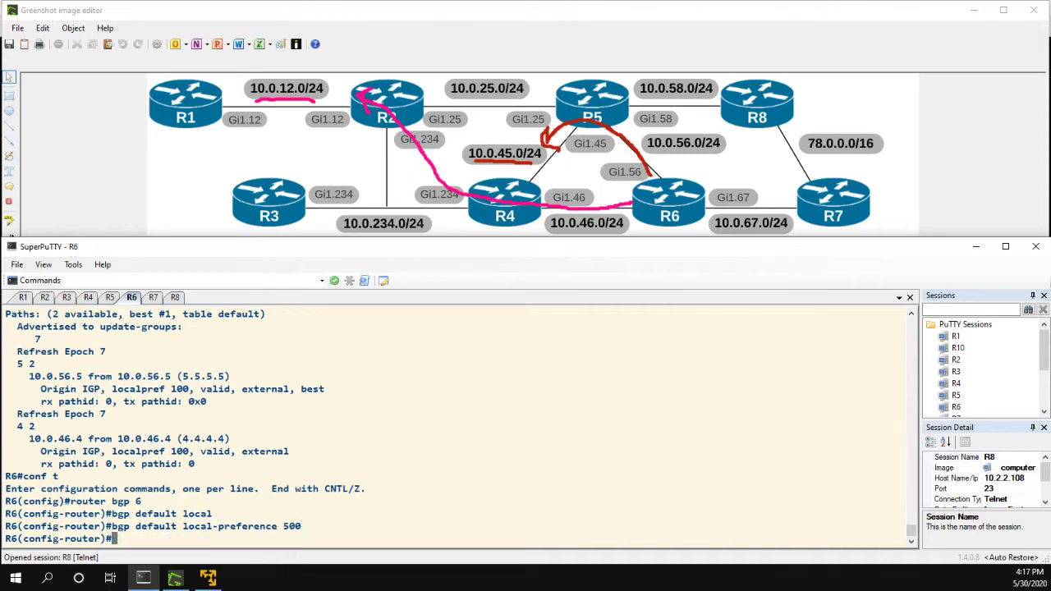
text(end)
key(Return)
- Soft-reset inbound BGP sessions with clear ip bgp * in and display the BGP table
text(clear ip)
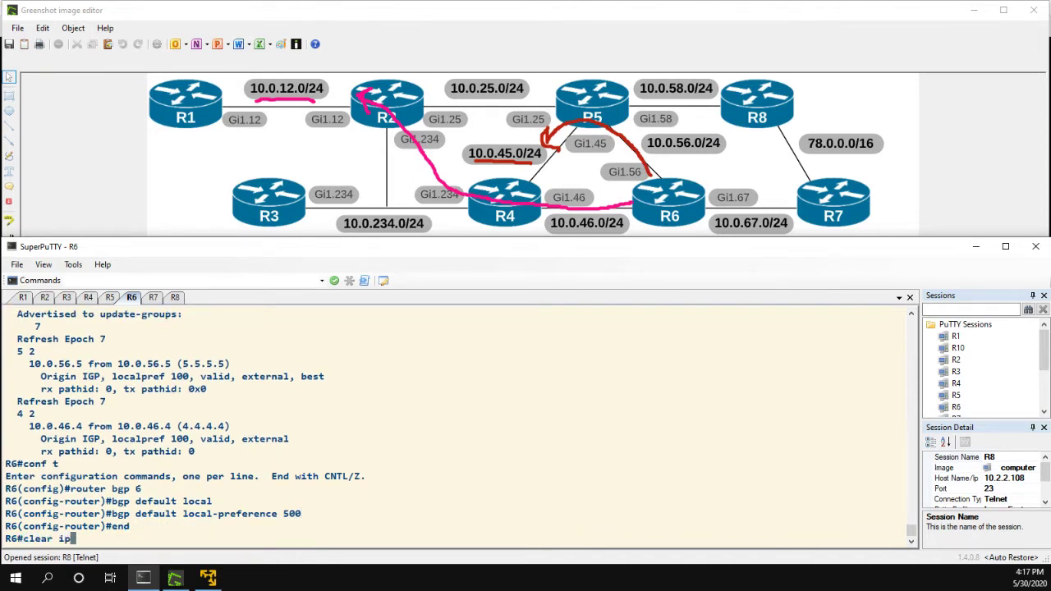
text( bgp * in)
key(Return)
key(Return)
key(Return)
key(Return)
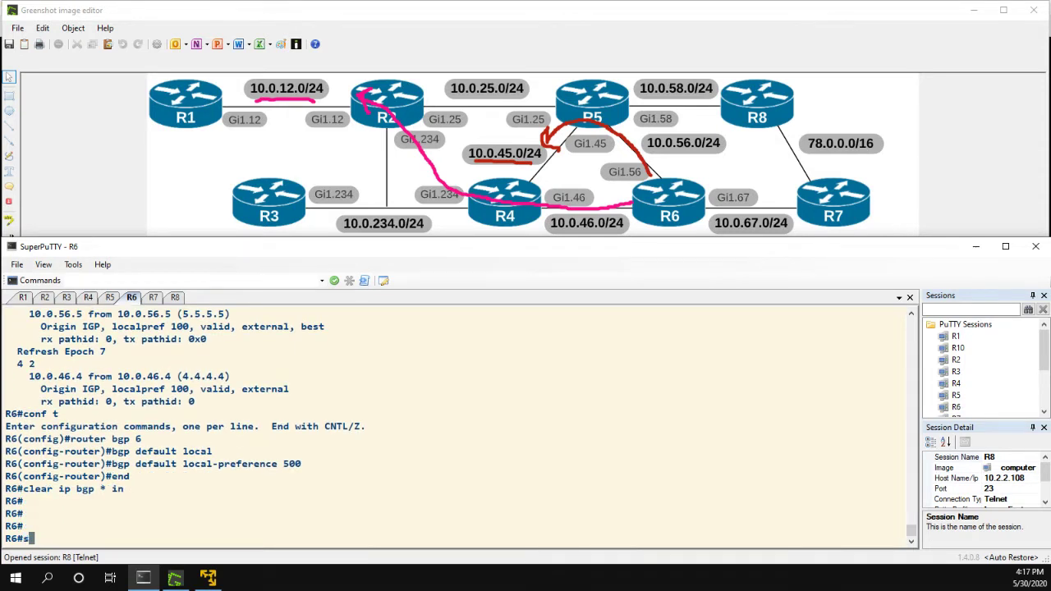
text(sh ip bgp)
key(Return)
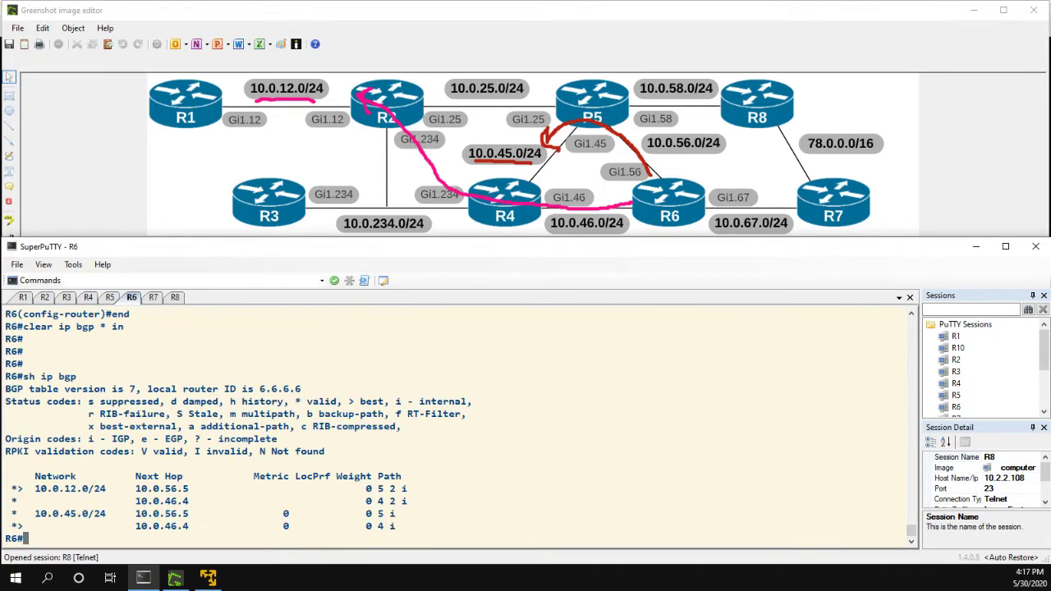
- Show the 10.0.12.0/24 entry and highlight localpref 500 on the paths via R5 and R4
text(sh ip bgp 10.0.12.0/24)
key(Return)
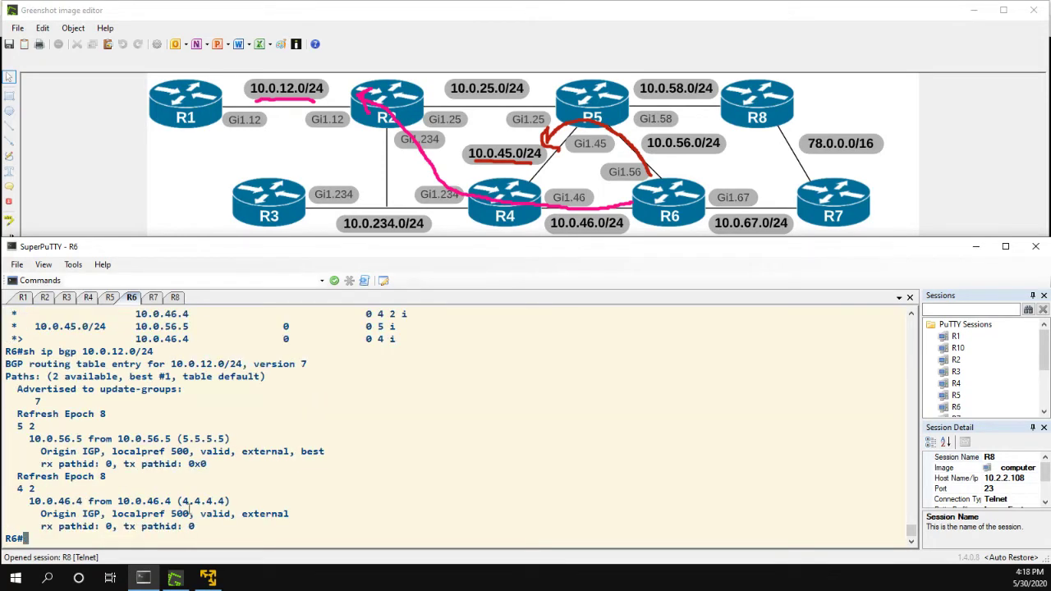
drag(113, 451, 189, 451)
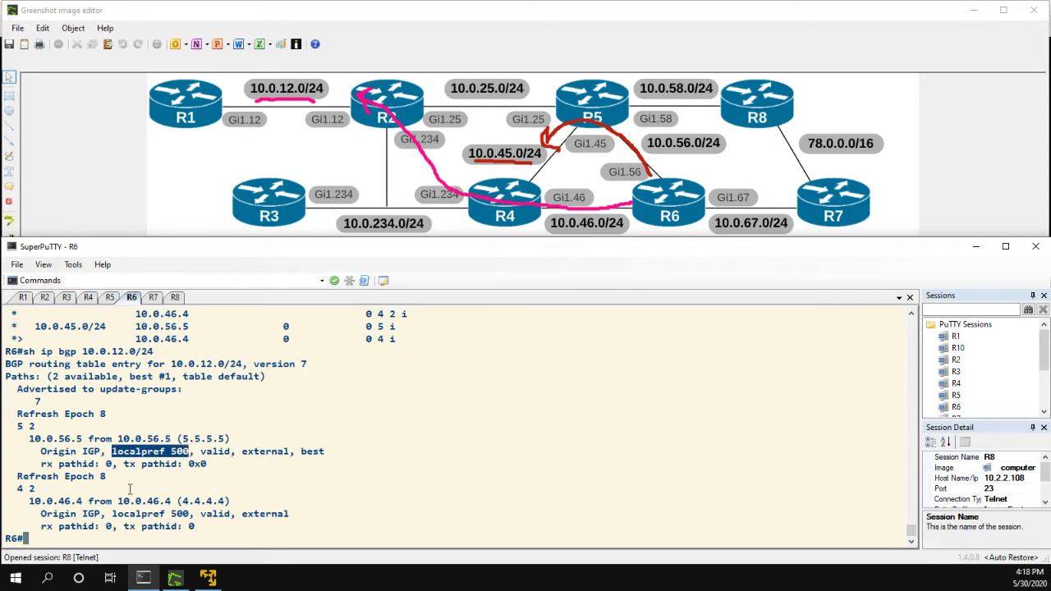
drag(112, 514, 191, 514)
click(189, 514)
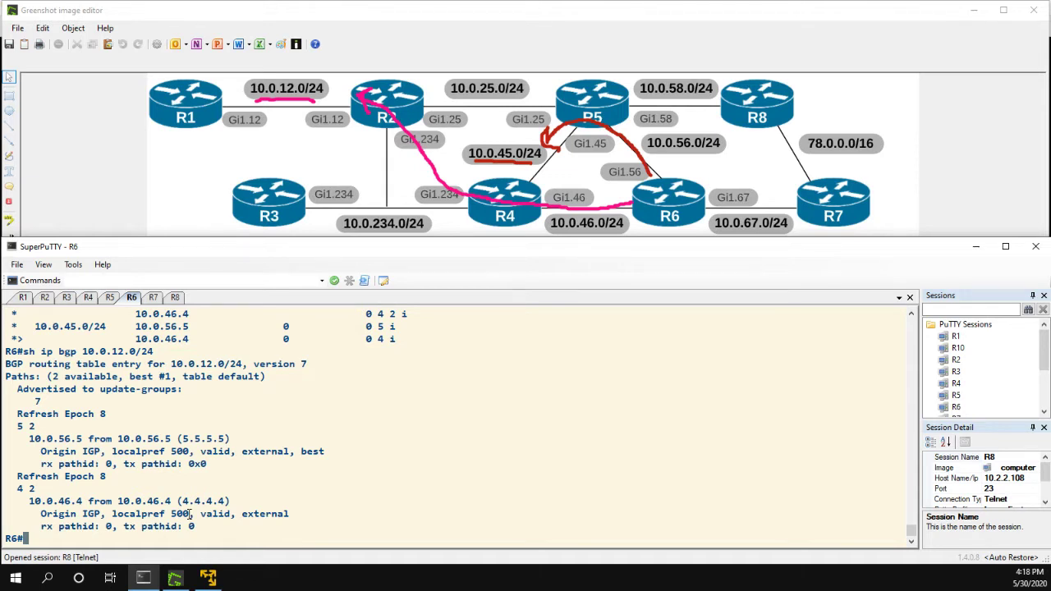
key(Return)
key(Return)
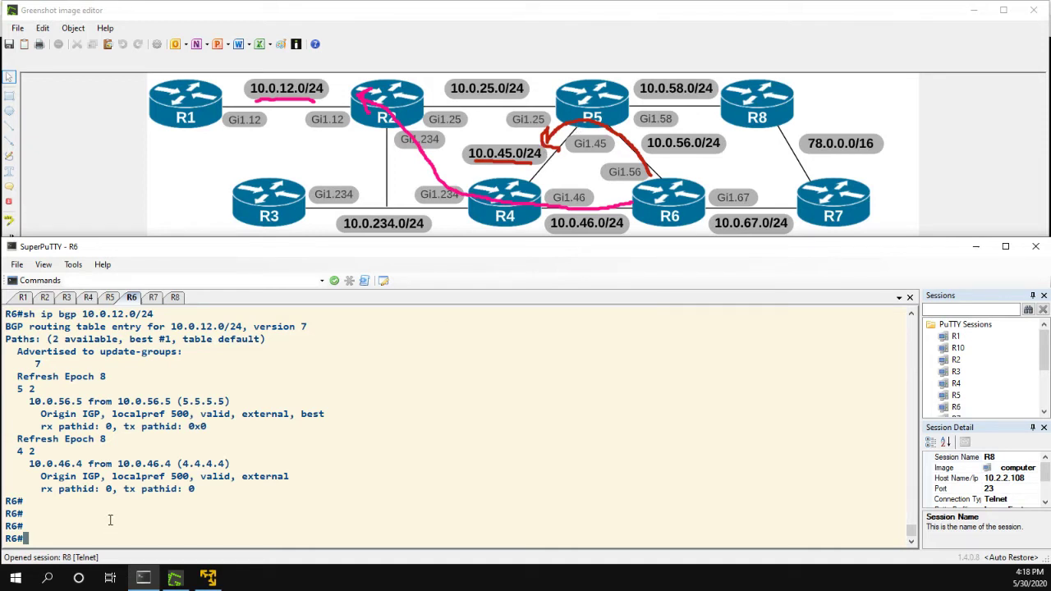
- Enter configuration mode and create access-list 5 permit 10.0.45.0 0.0.0.255, fixing the rejected first attempt
text(conf t)
key(Return)
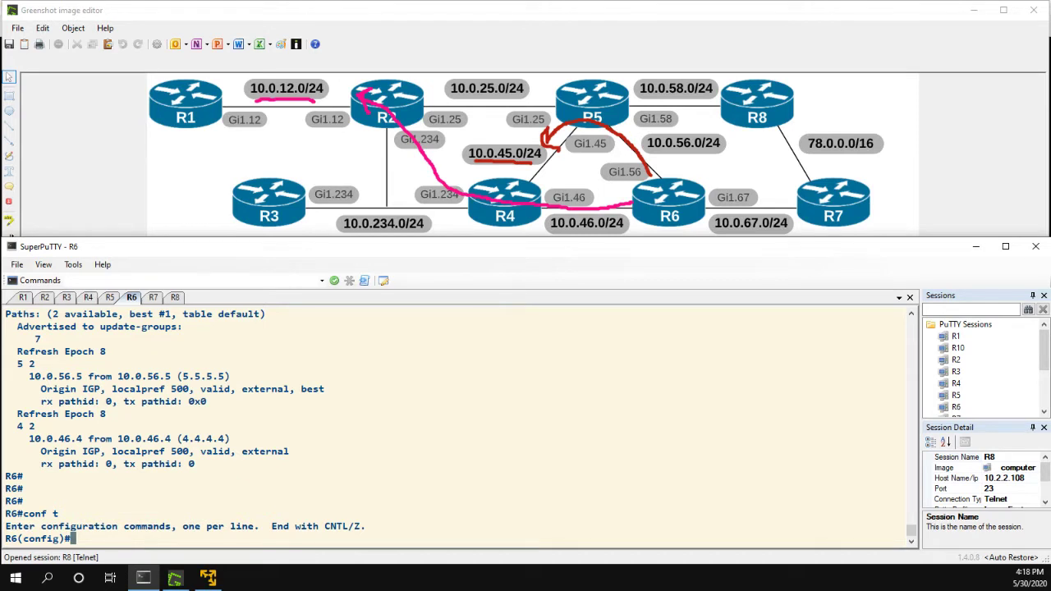
text(access-list )
text(5 )
text(10.0.)
text(12.0)
key(BackSpace)
key(BackSpace)
key(BackSpace)
key(BackSpace)
text(45.0)
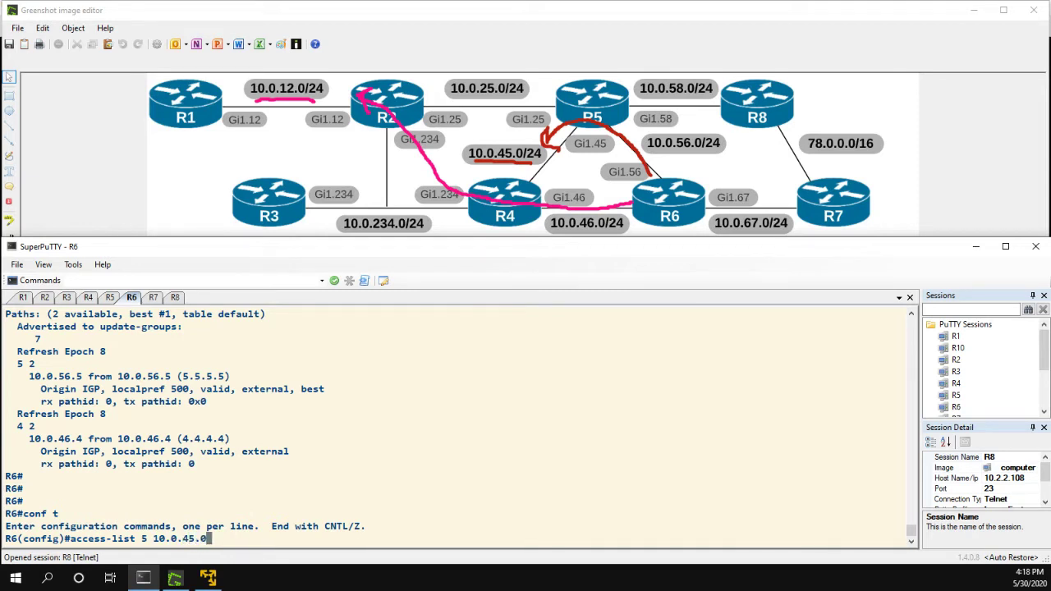
text( 0.0.0.255)
key(Return)
key(Up)
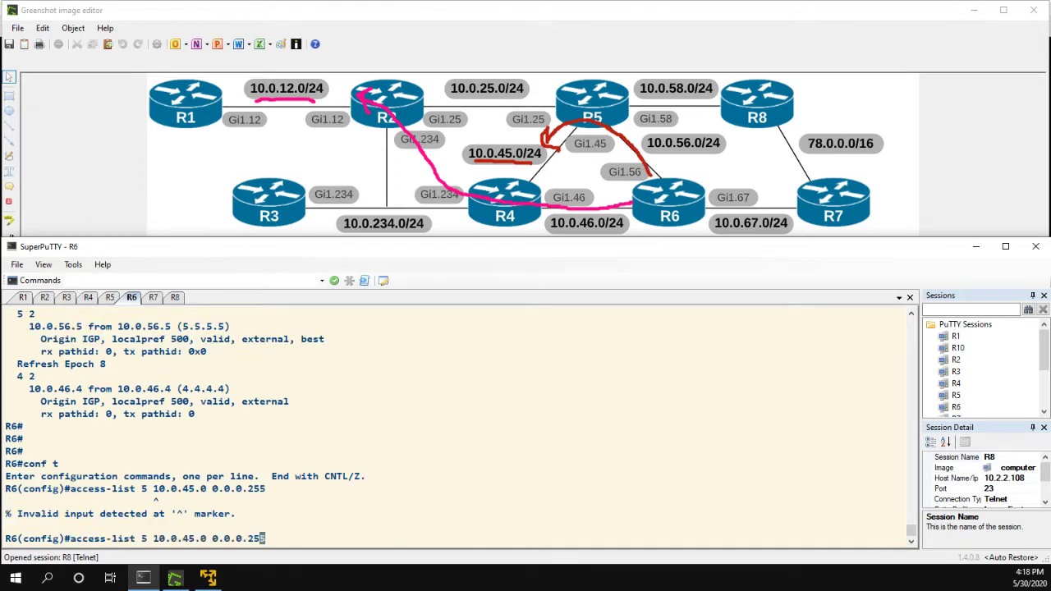
key(Left)
key(Left)
key(Left)
key(Left)
key(Left)
key(Left)
key(Left)
key(Left)
key(Left)
key(Left)
key(Left)
key(Left)
key(Left)
key(Left)
key(Left)
key(Left)
key(Left)
key(Left)
key(Left)
text(permit)
key(Return)
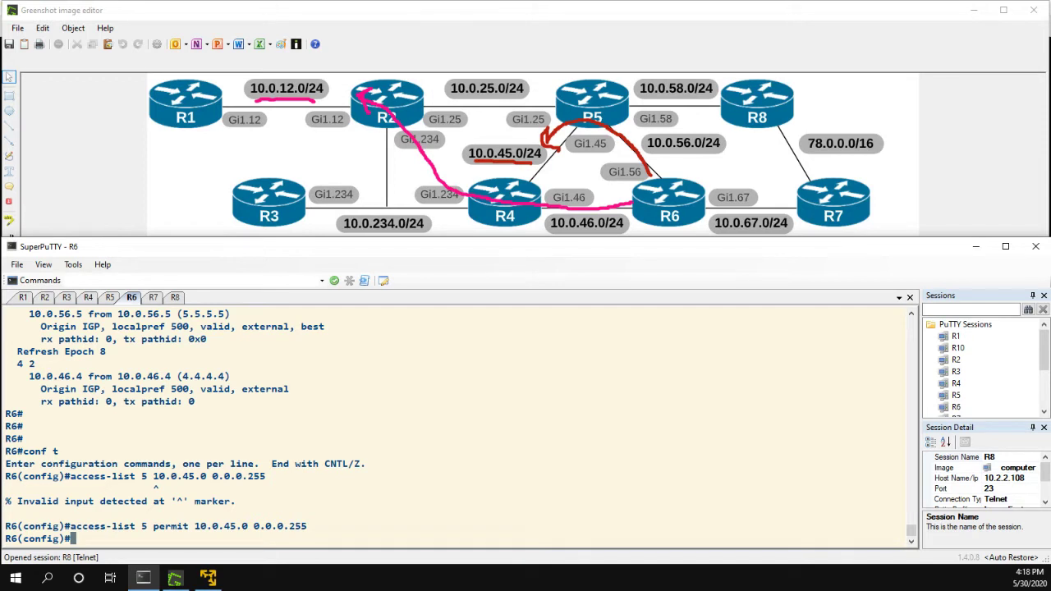
text(route-map R5 permit 10)
- Create route-map R5 permit 10 matching access list 5 and setting local-preference 600
key(Return)
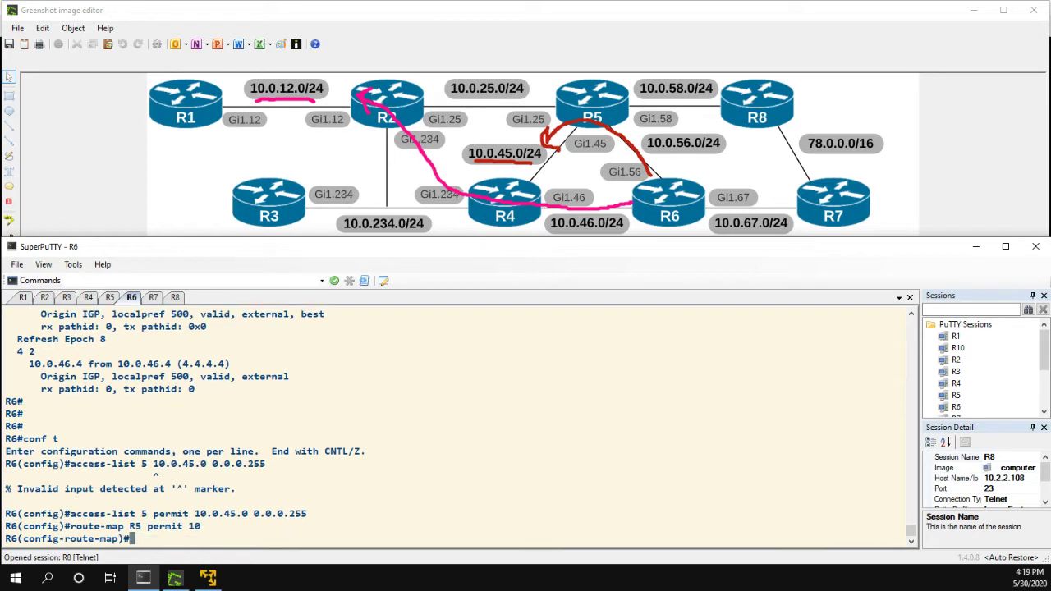
text(match ip add 5)
key(Return)
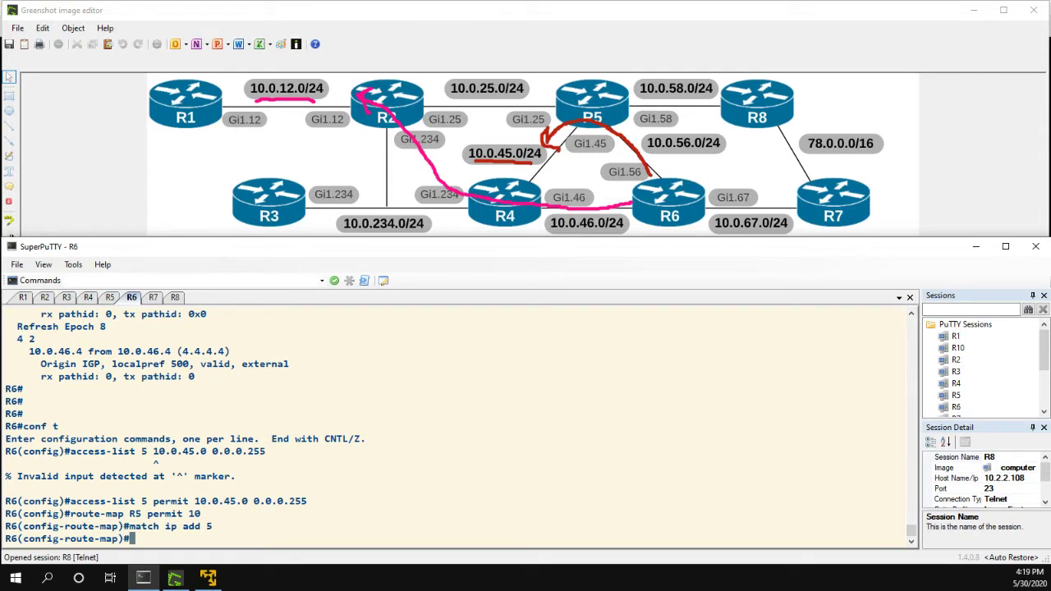
text(set local-pref 600)
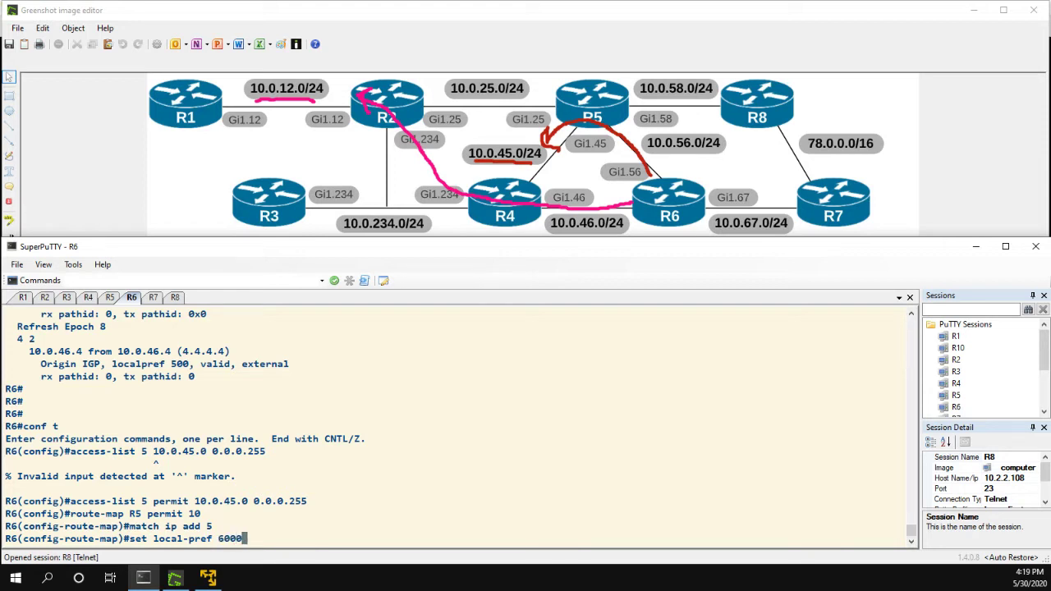
key(Return)
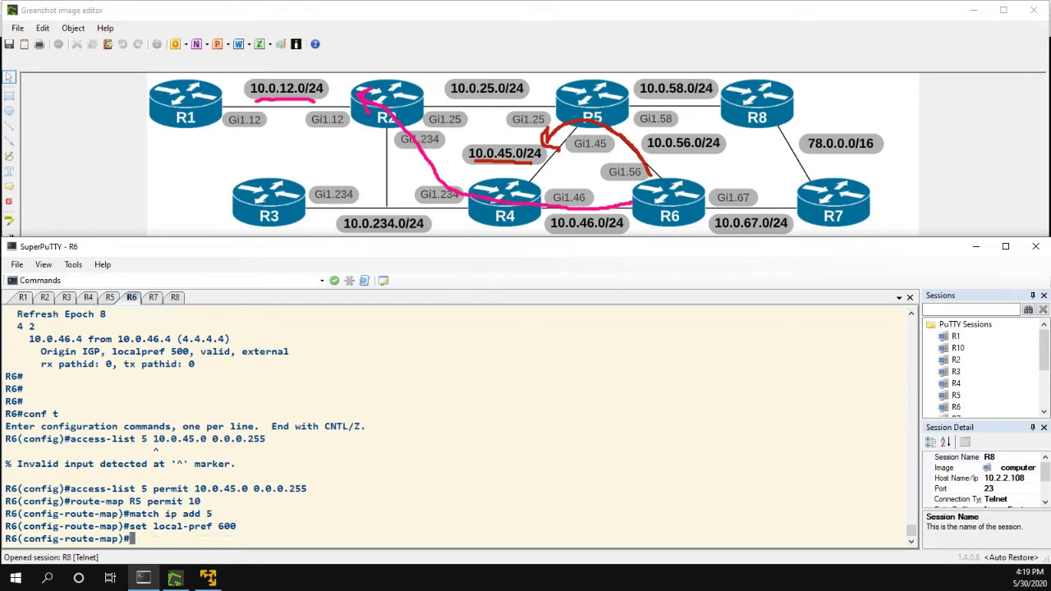
text(exit)
key(Return)
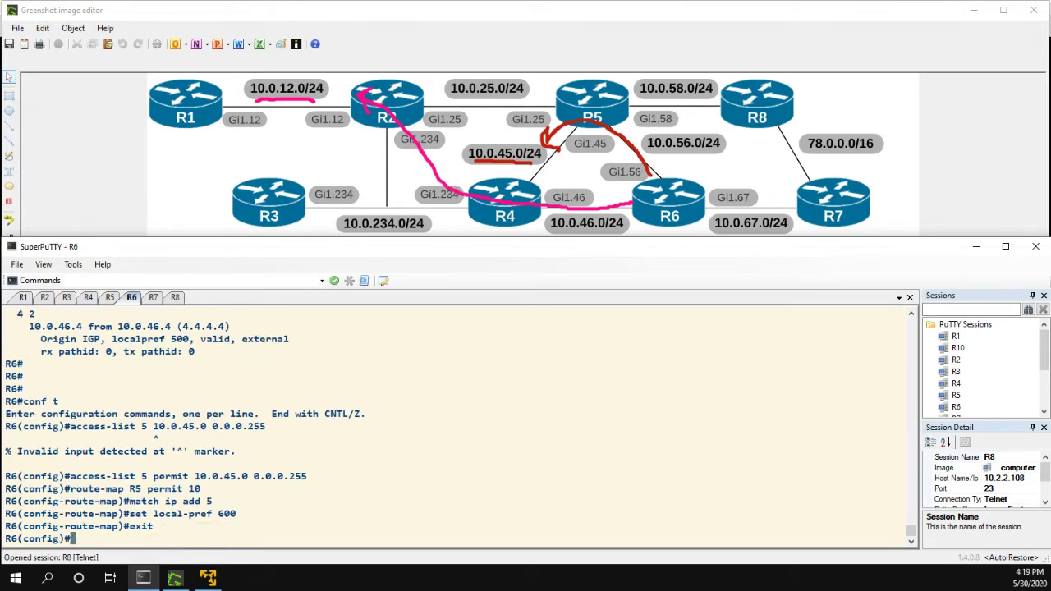
- Add route-map R5 permit 20 setting local-preference 100 for all other routes
text(route-map R5 permit )
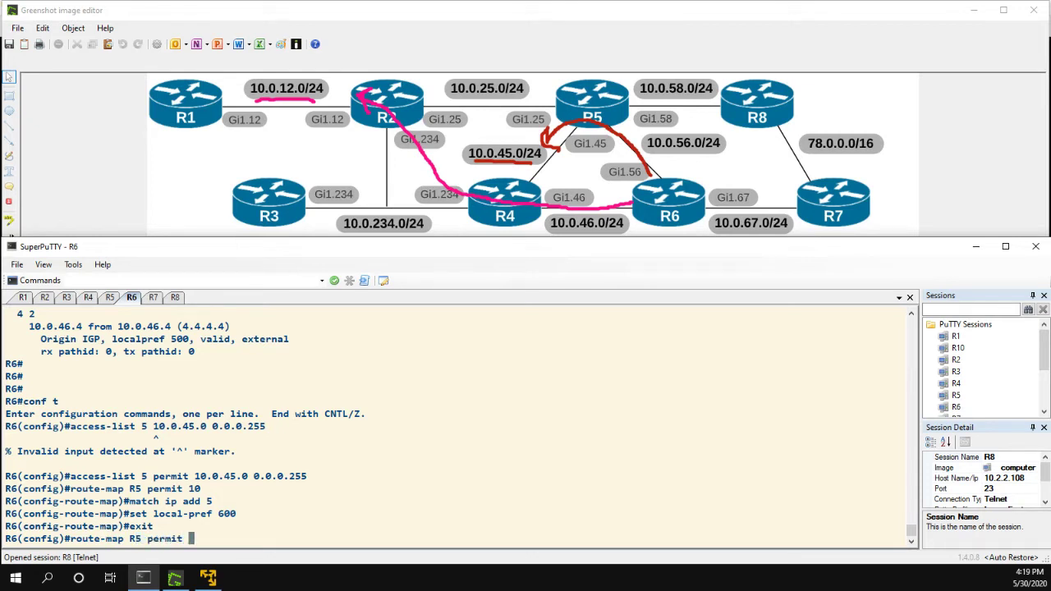
text(20)
key(Return)
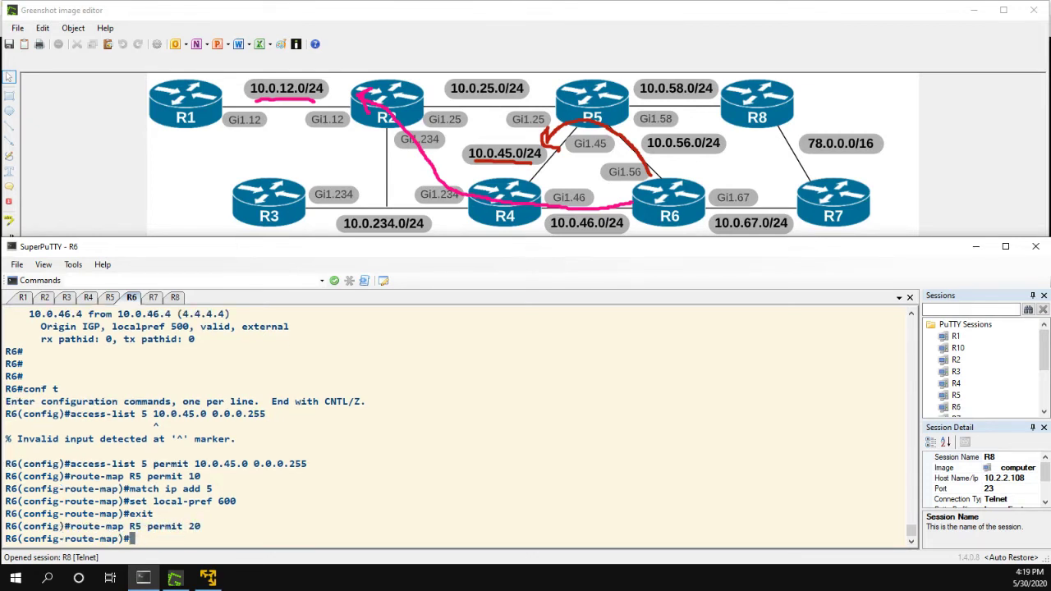
text(set local-pref 100)
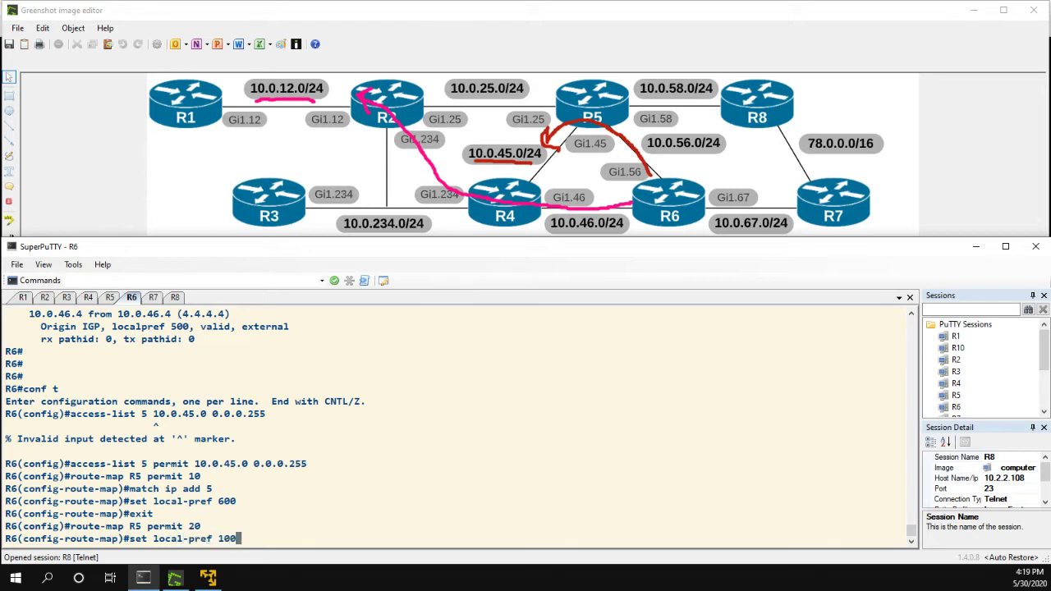
key(Return)
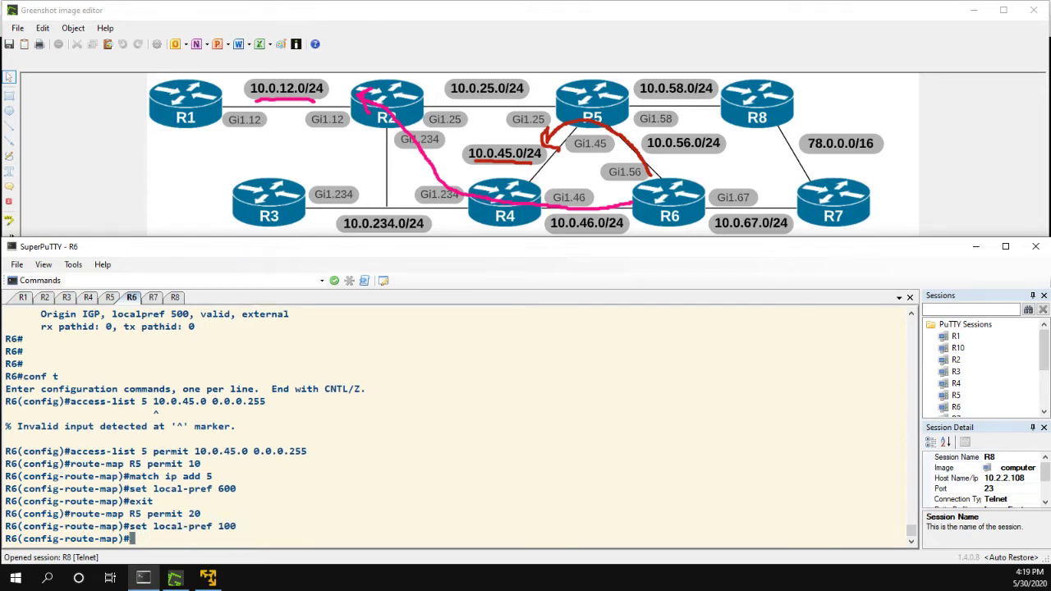
text(exit)
key(Return)
- Under router bgp 6, apply neighbor 10.0.56.5 route-map R5 in, then end configuration
text(rot)
key(BackSpace)
text(uter bgp 6)
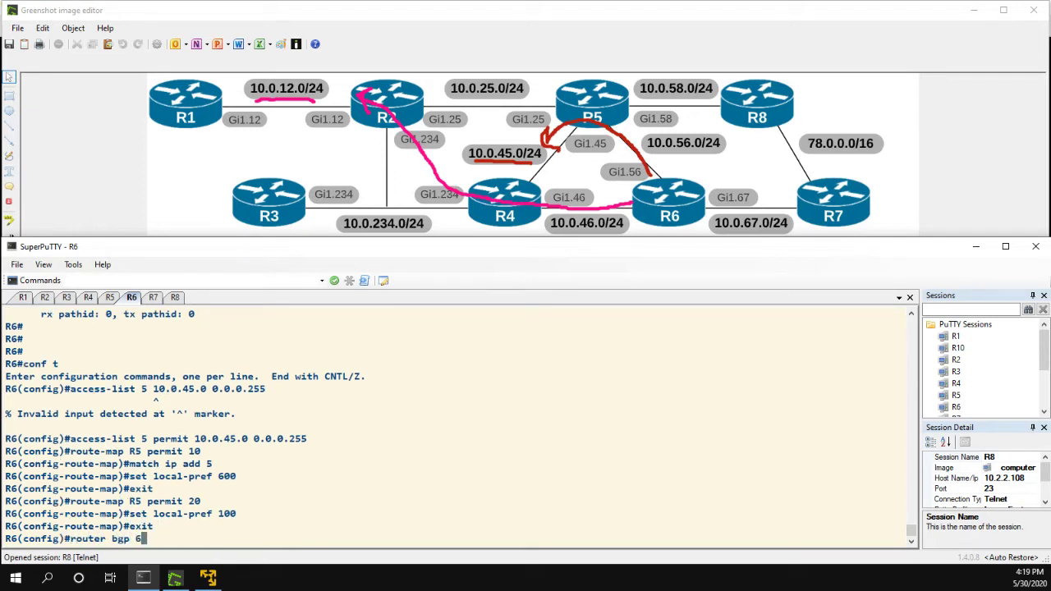
key(Return)
text(ne)
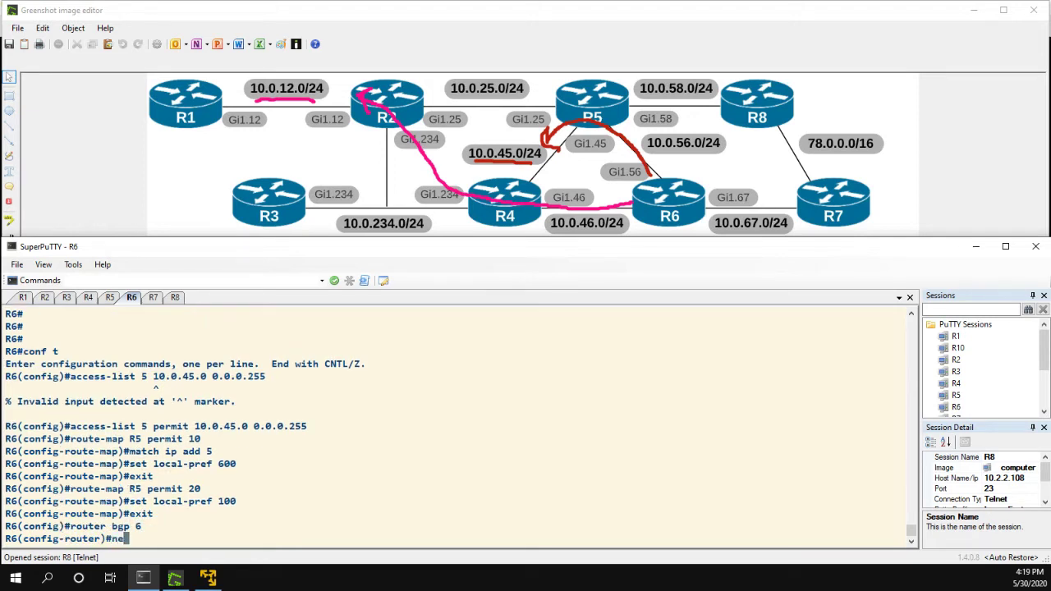
text(ighbor 10.0.56.5 route-)
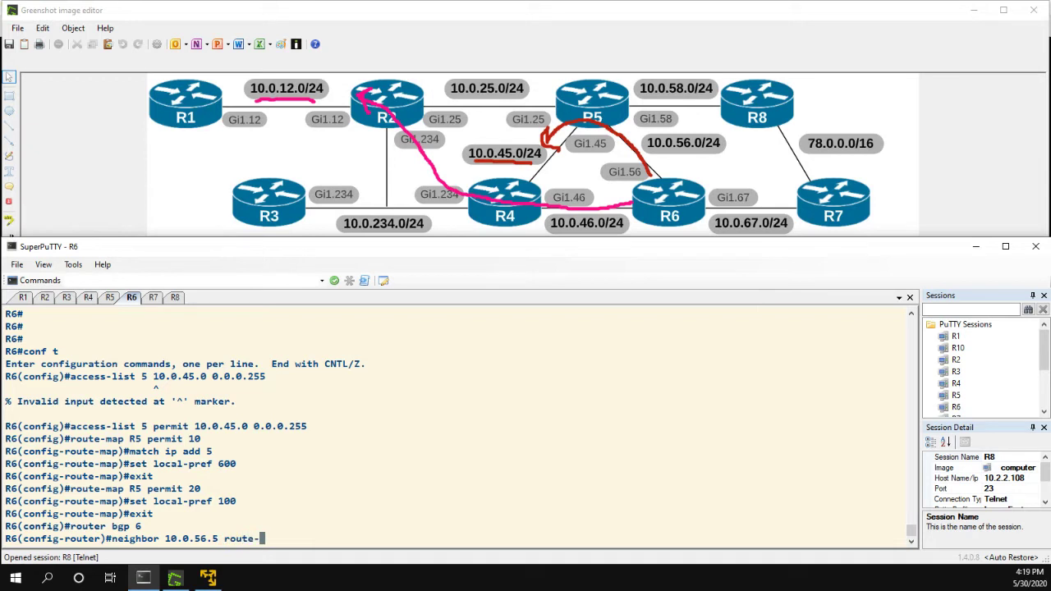
text(map R)
text(5 in)
key(BackSpace)
key(BackSpace)
text(?)
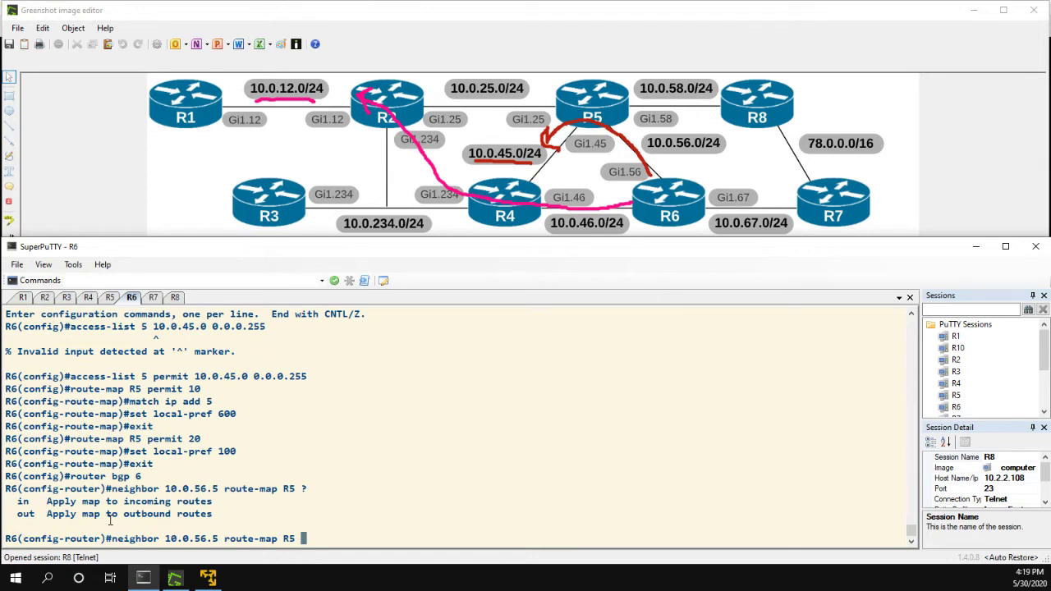
text(in)
key(Return)
text(end)
key(Return)
- Run clear ip bgp * in on R6, then sketch and undo an R5–R6 arrow on the diagram
text(clea)
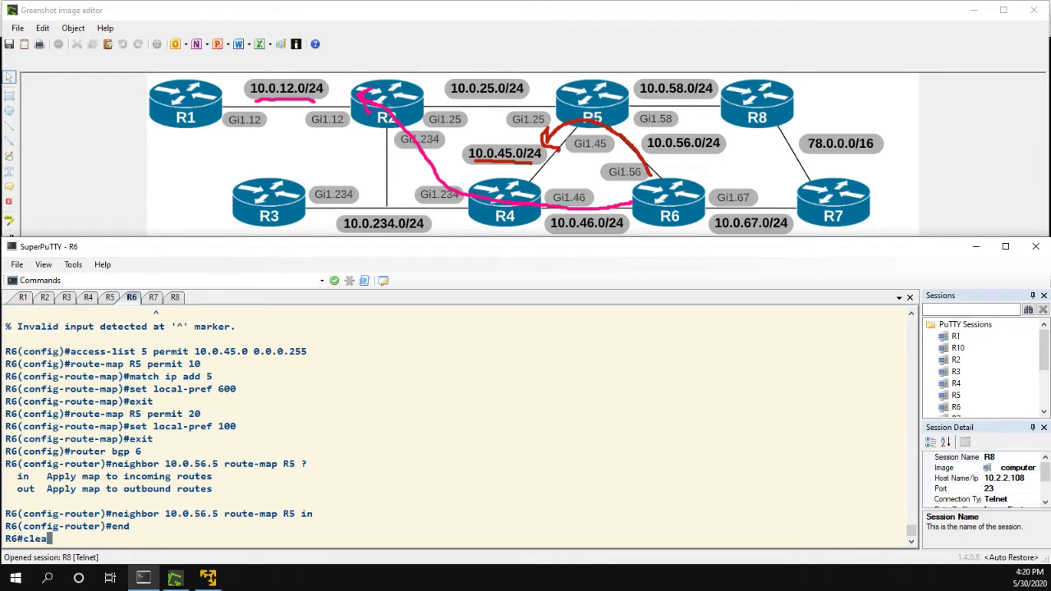
text(r ip bgp * in)
key(Return)
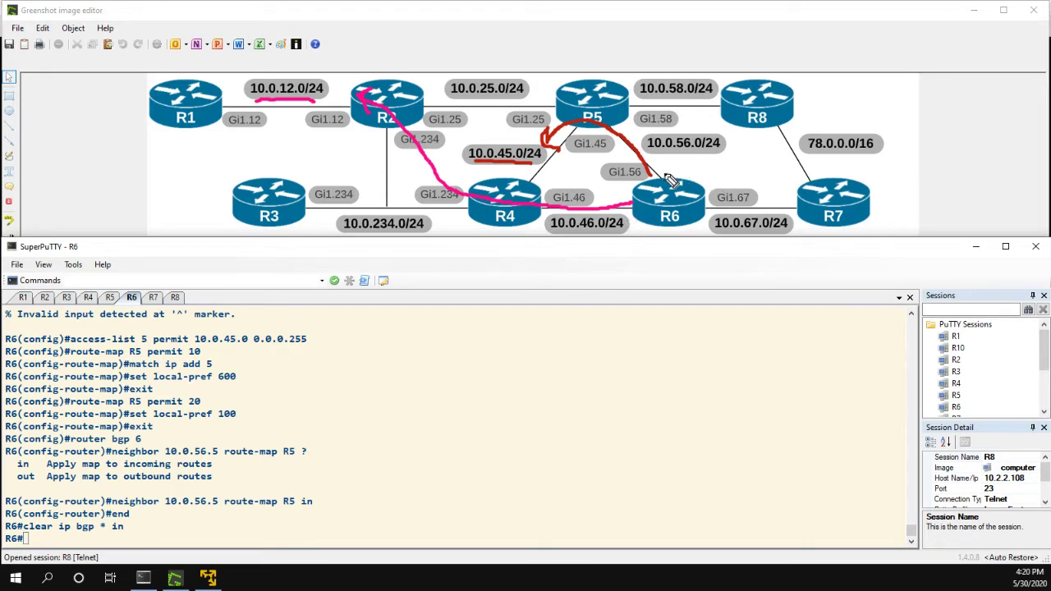
mouse_move(663, 177)
mouse_down()
mouse_move(642, 129)
mouse_move(655, 138)
mouse_up()
mouse_move(640, 110)
mouse_down()
mouse_move(679, 156)
mouse_move(671, 174)
mouse_move(683, 164)
mouse_move(688, 174)
mouse_up()
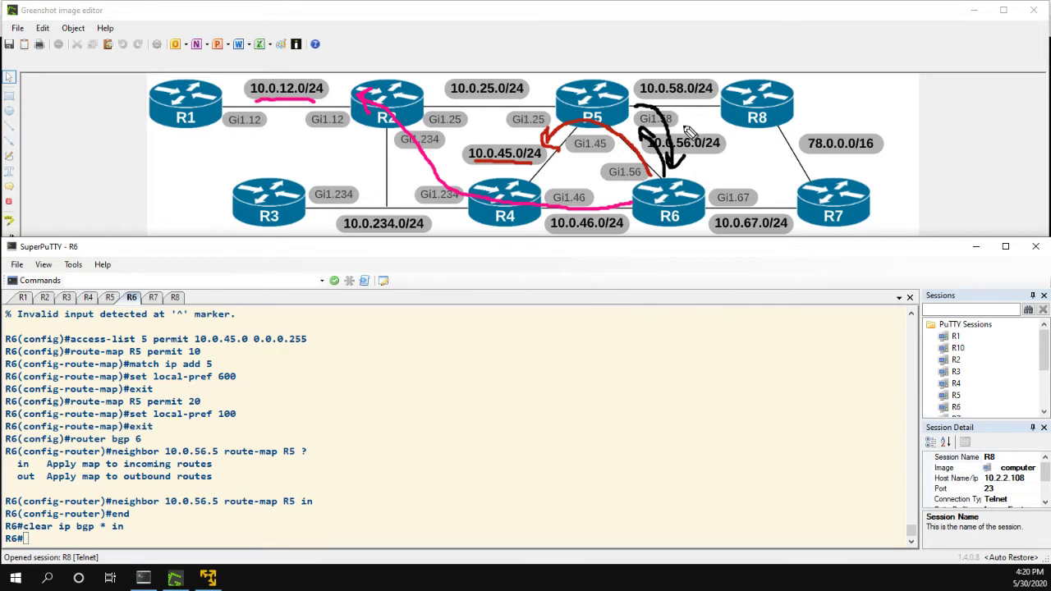
mouse_move(688, 135)
mouse_down()
mouse_move(679, 132)
mouse_move(694, 126)
mouse_move(692, 110)
mouse_move(696, 123)
mouse_up()
key(ctrl+z)
key(ctrl+z)
key(ctrl+z)
key(ctrl+z)
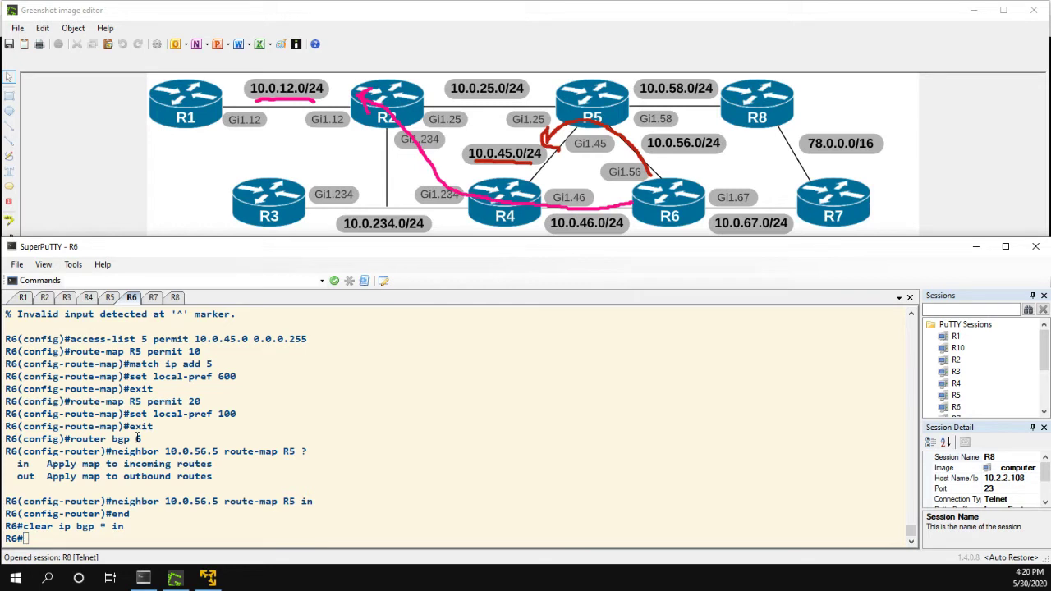
- Display R6's BGP table with 'sh ip bgp'
click(86, 532)
text(sh )
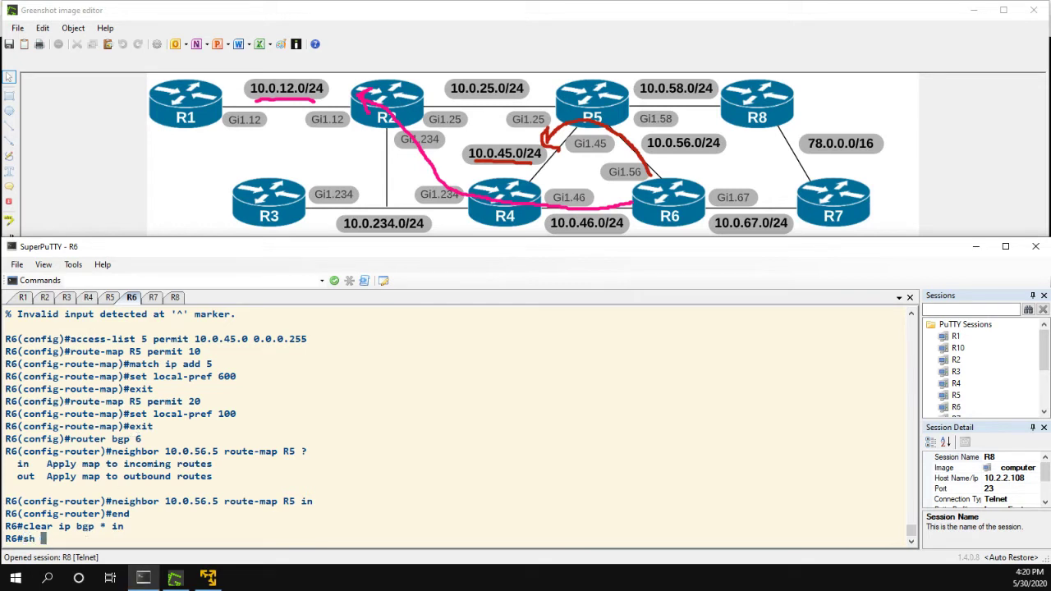
text(ip bgp)
key(Return)
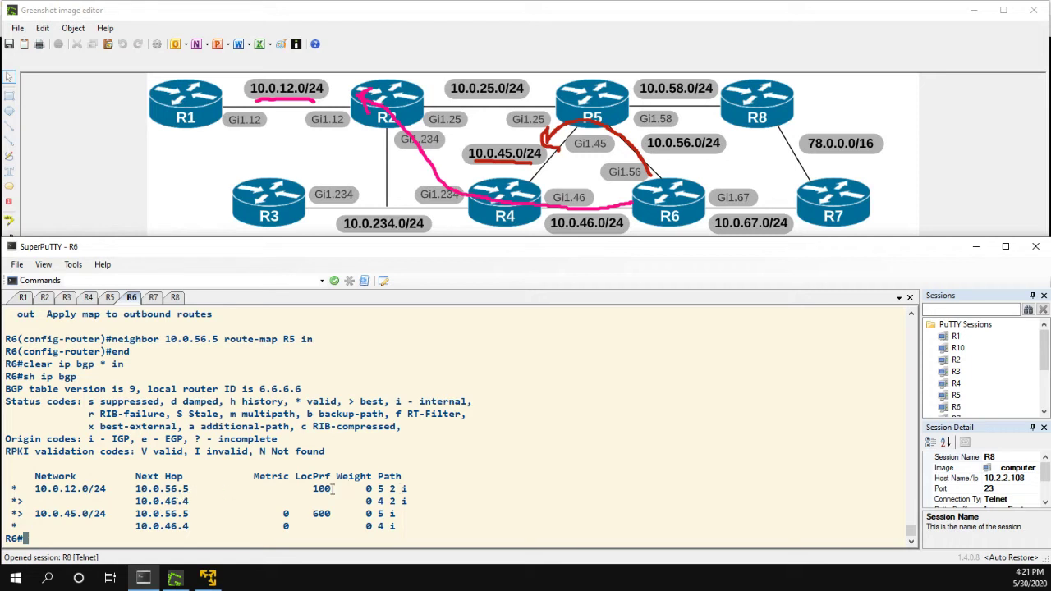
- Highlight 10.0.45.0/24 with LocPrf 600 via next hop 10.0.56.5, and 10.0.12.0/24's LocPrf 100
drag(333, 488, 295, 489)
drag(41, 514, 94, 515)
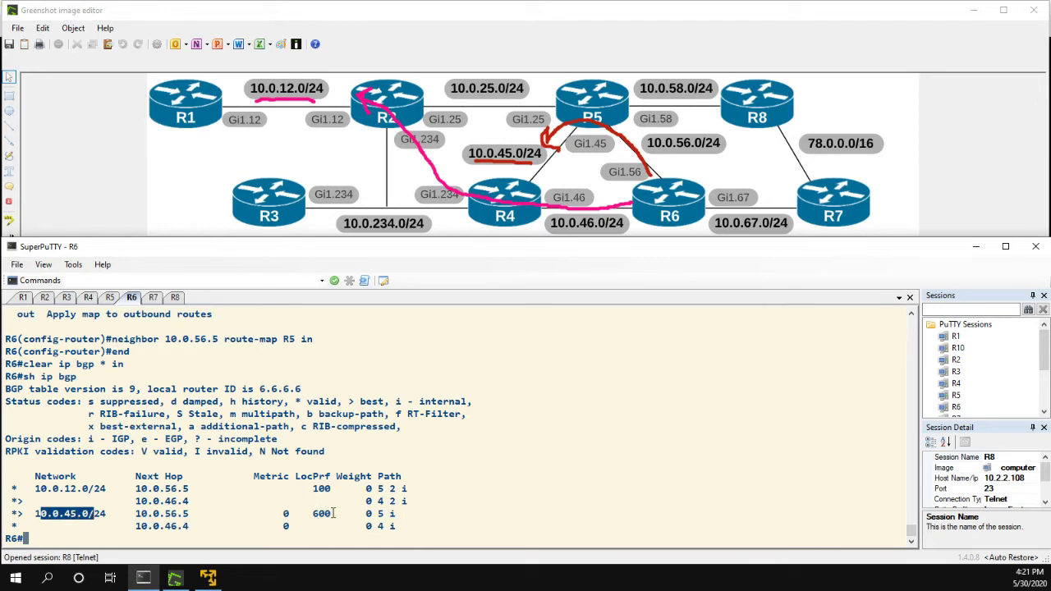
drag(334, 514, 308, 514)
drag(189, 513, 176, 513)
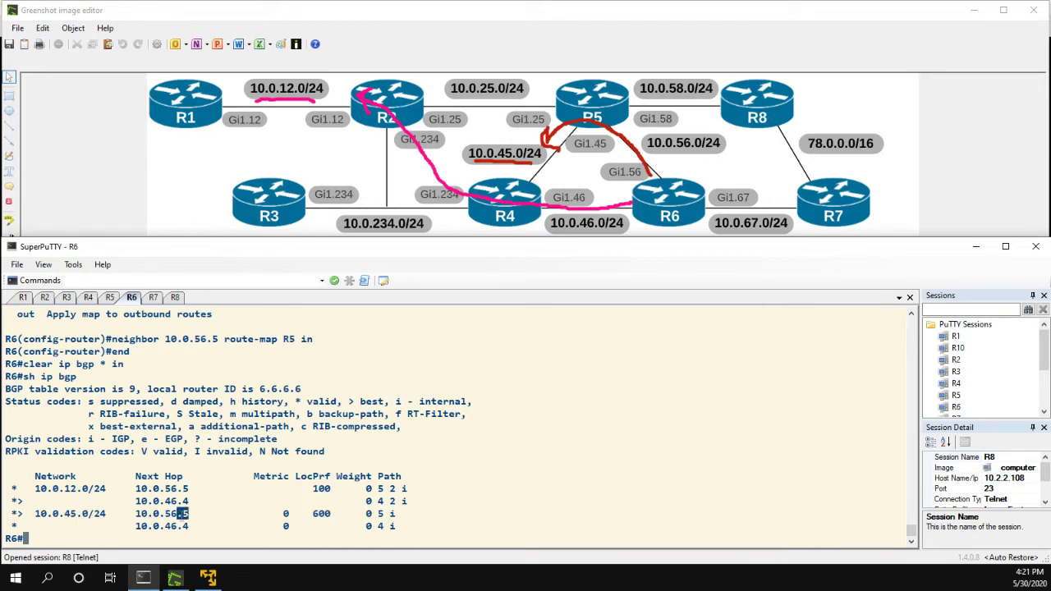
click(181, 514)
drag(303, 500, 328, 499)
drag(82, 513, 64, 513)
click(93, 531)
- In global config on R6, create prefix-list P4 seq 5 permitting 10.0.12.0/24
key(Return)
key(Return)
key(Return)
text(conf t)
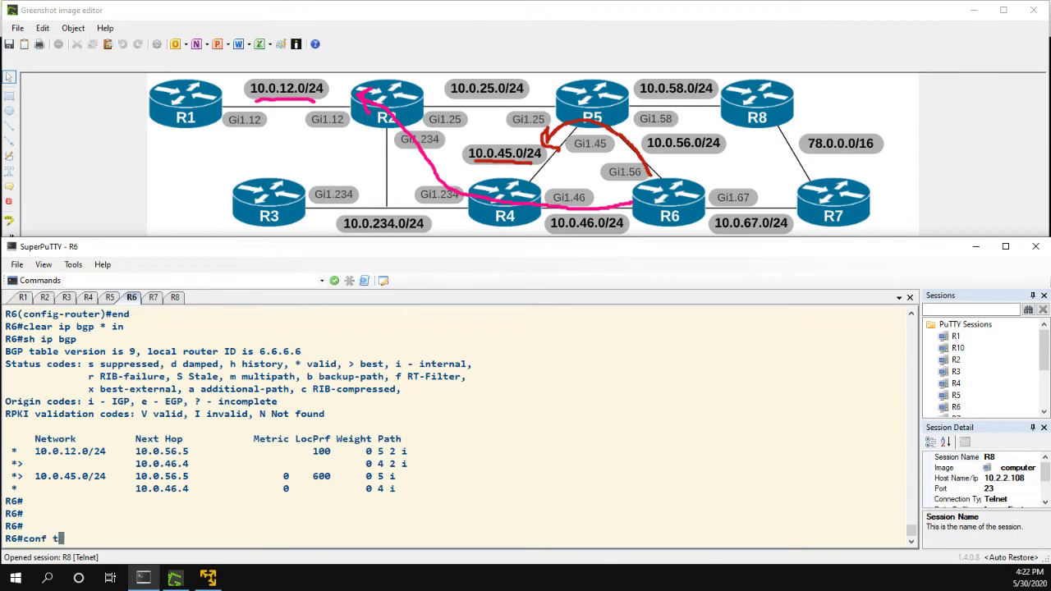
key(Return)
text(ip pre)
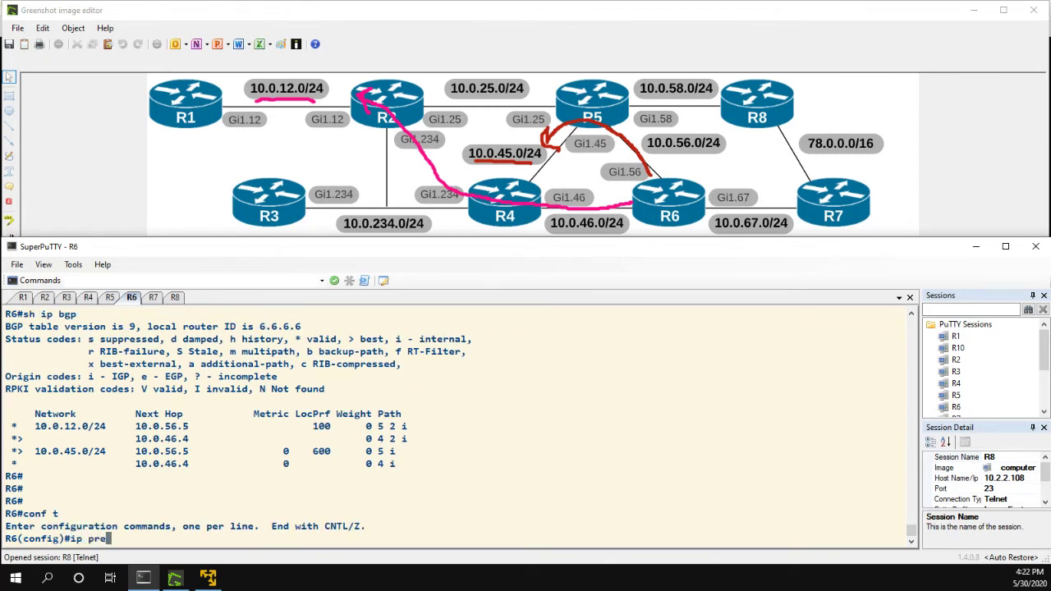
text(fix-list P4 seq 5 per)
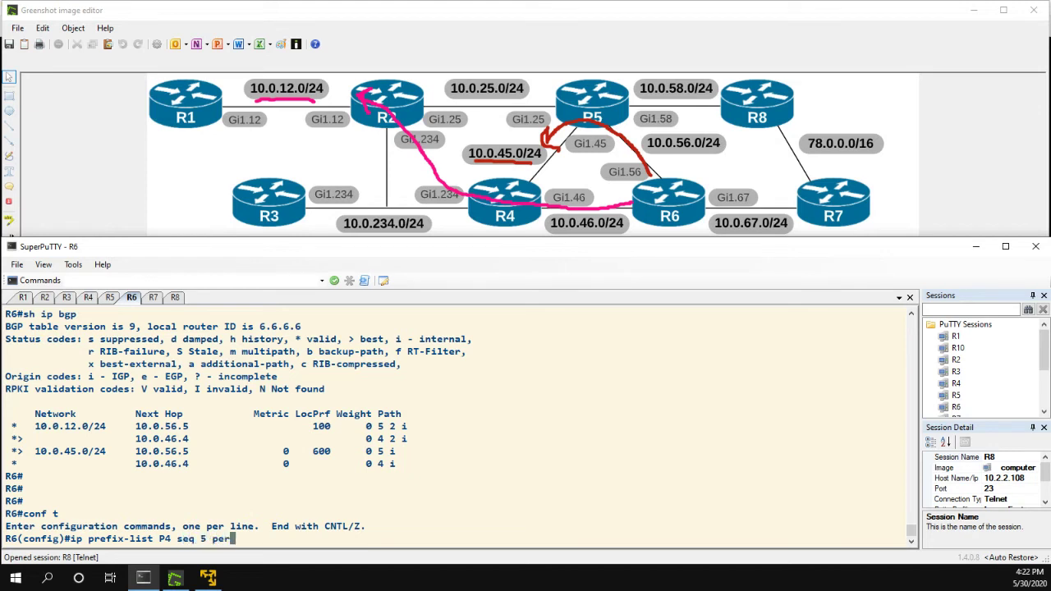
text(mit 10.0.12.0/24)
key(Return)
- Create route-map R4 permit 10 matching prefix-list P4 and setting local-preference 600
text(route-)
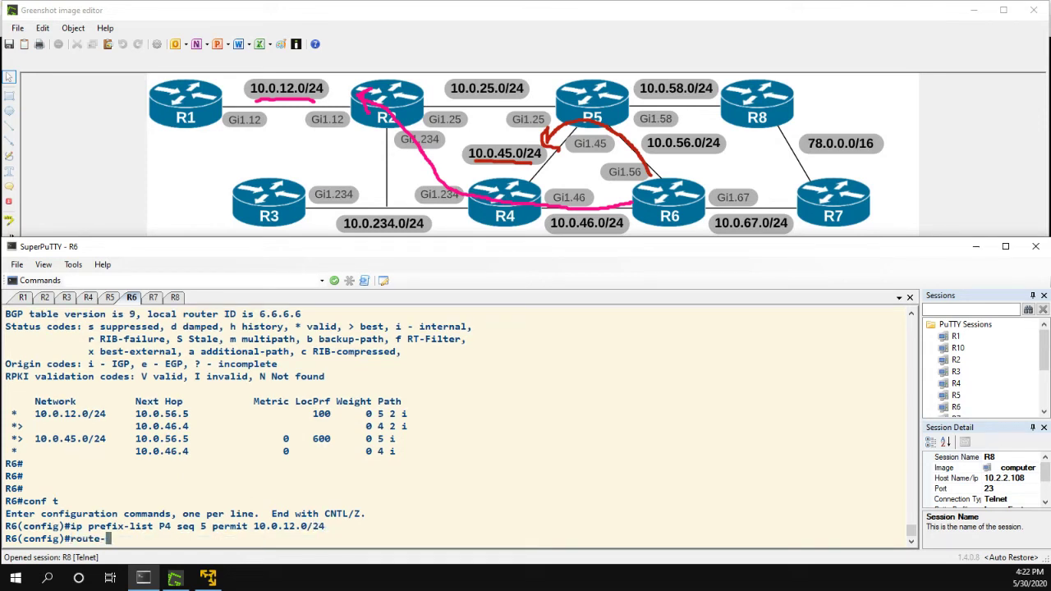
text(map R4 permit 10)
key(Return)
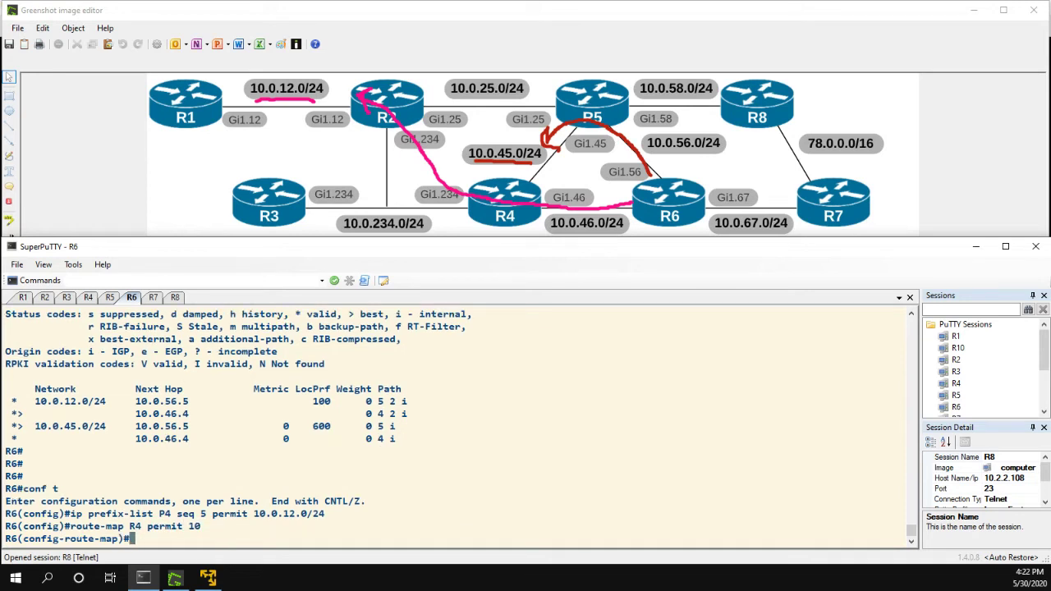
text(match ip add pre)
key(Tab)
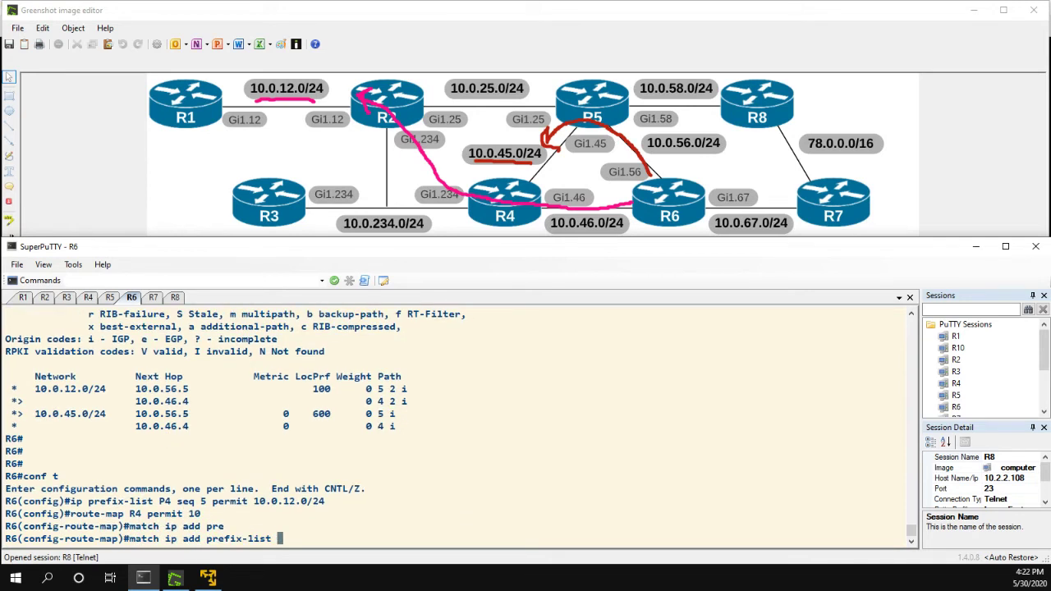
text(P4)
key(Return)
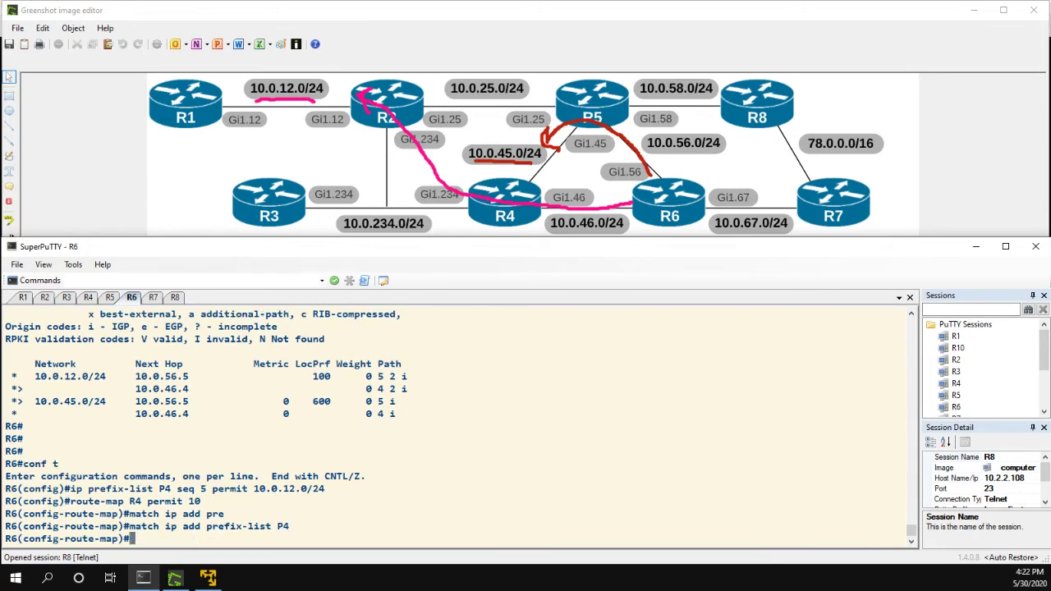
text(set local-pref 600)
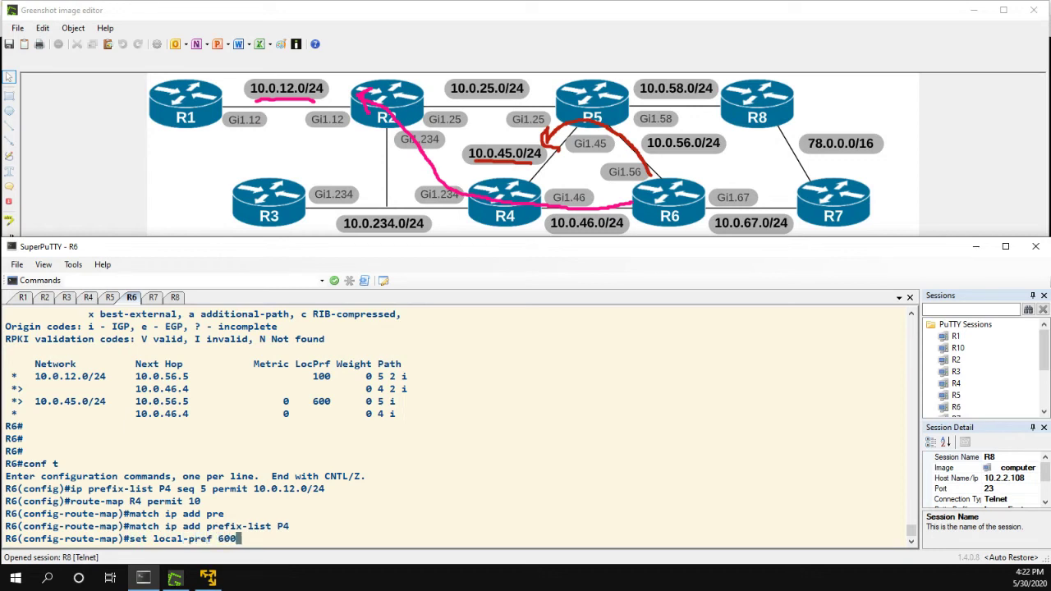
key(Return)
- Open route-map R4 permit 20 and start entering 'set local-pref 100'
text(exit)
key(Return)
text(route-ma)
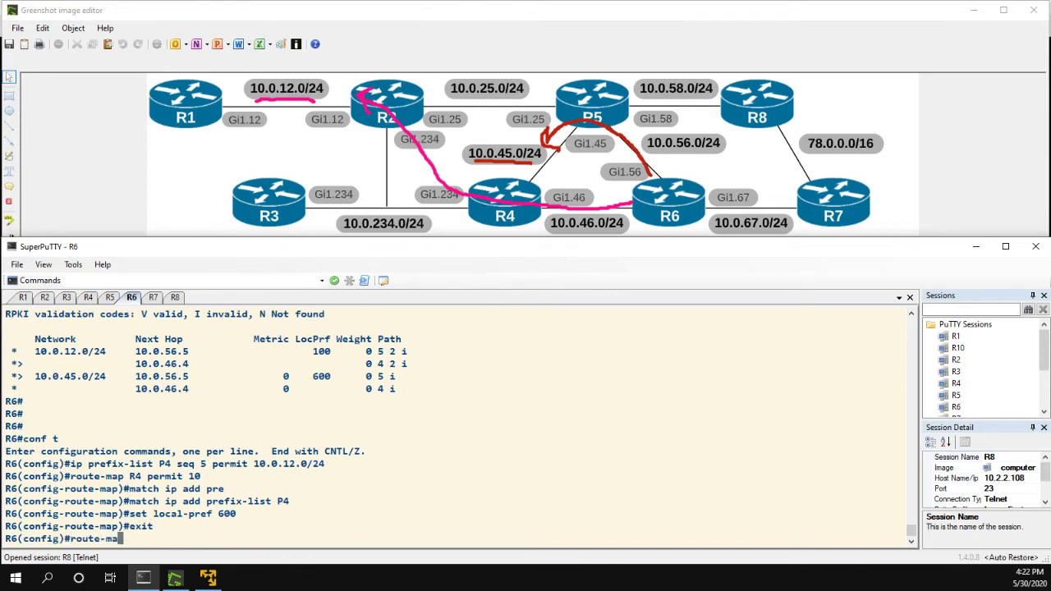
text(p R4 permit 20)
key(Return)
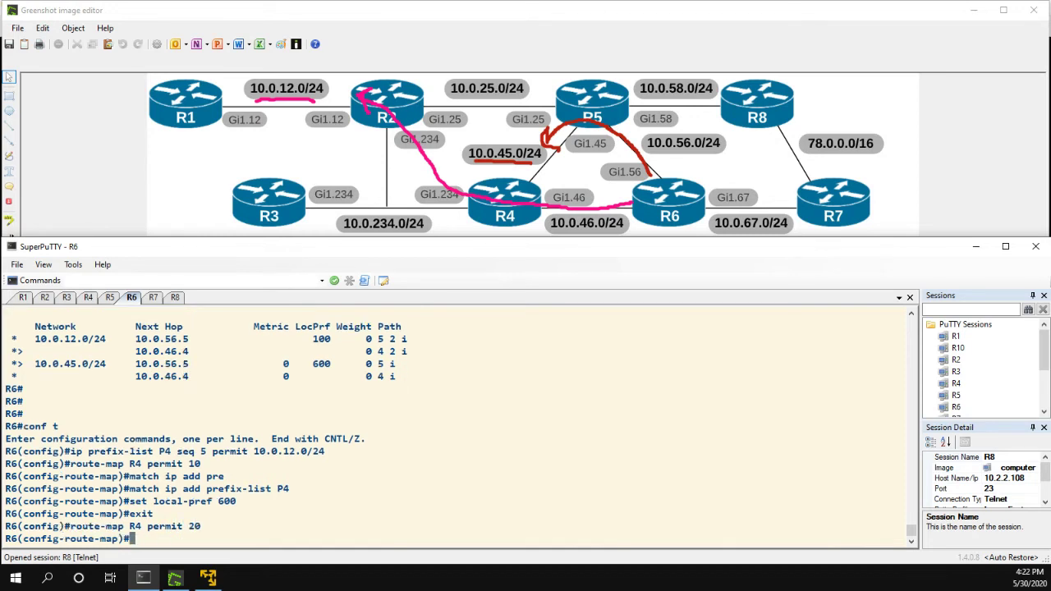
text(set local-pref 10)
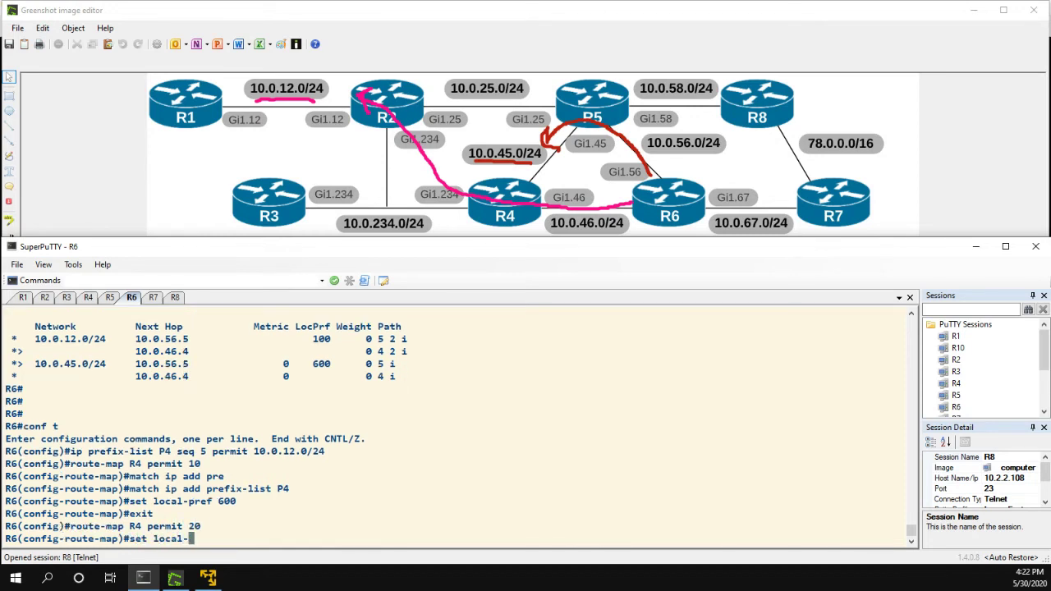